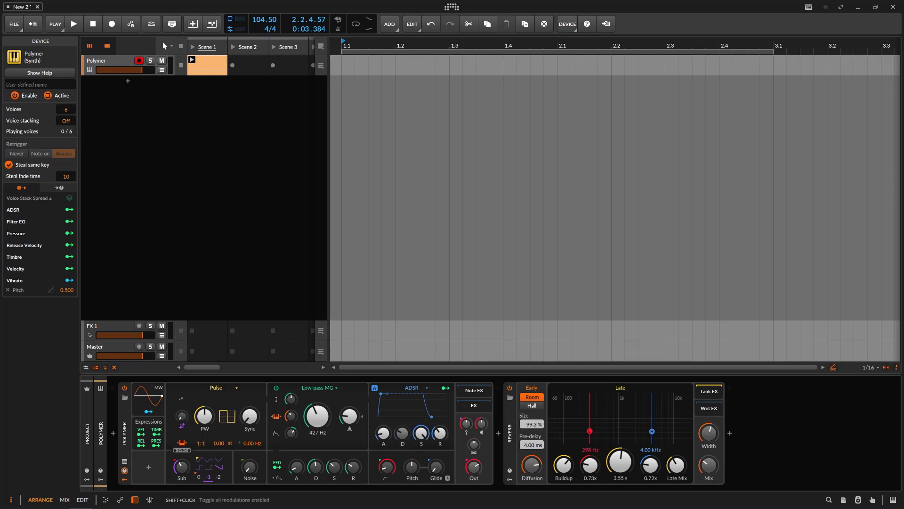
Step: Add a Curves modulator to the Polymer device
{"action": "left_click", "coordinate": [149, 422]}
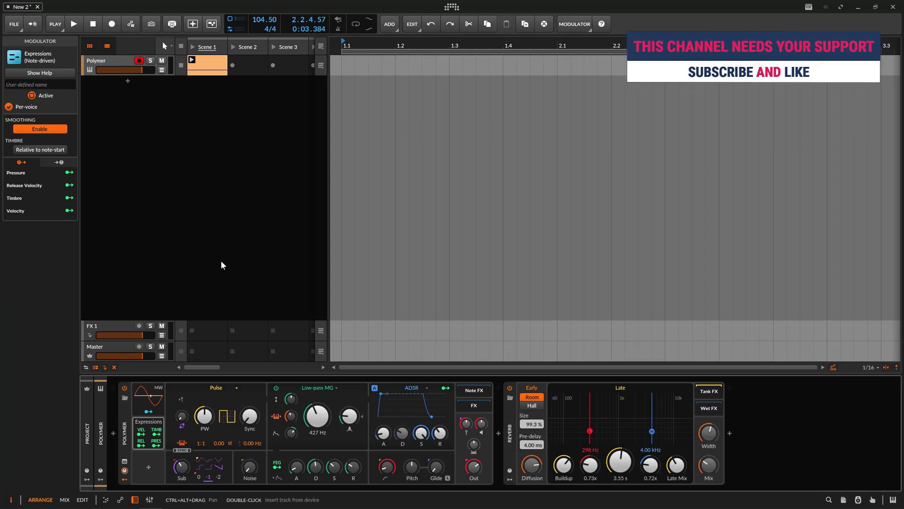
{"action": "left_click", "coordinate": [149, 468]}
{"action": "type", "text": "curve"}
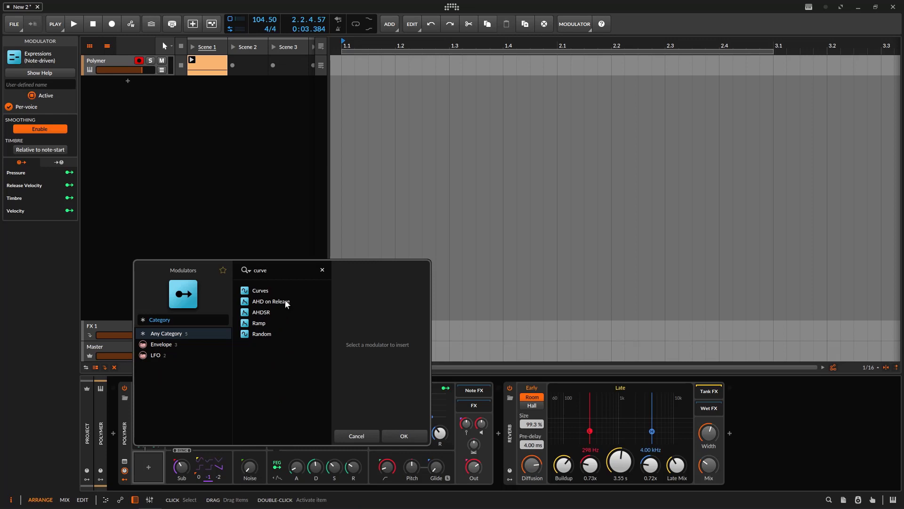
{"action": "double_click", "coordinate": [258, 291]}
Step: Map the Curves modulator to the low-pass filter's cutoff frequency with an amount of 15.50 st
{"action": "left_click", "coordinate": [148, 479]}
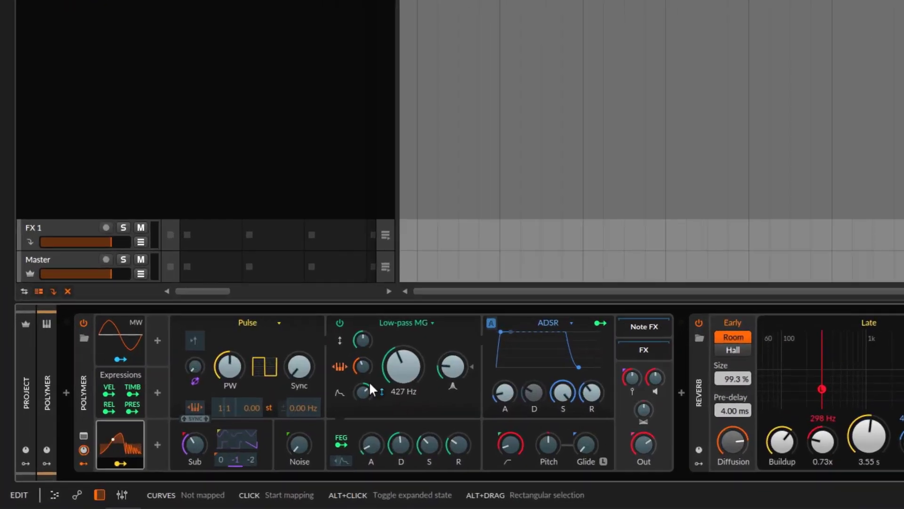
{"action": "left_click_drag", "start_coordinate": [332, 415], "coordinate": [333, 391]}
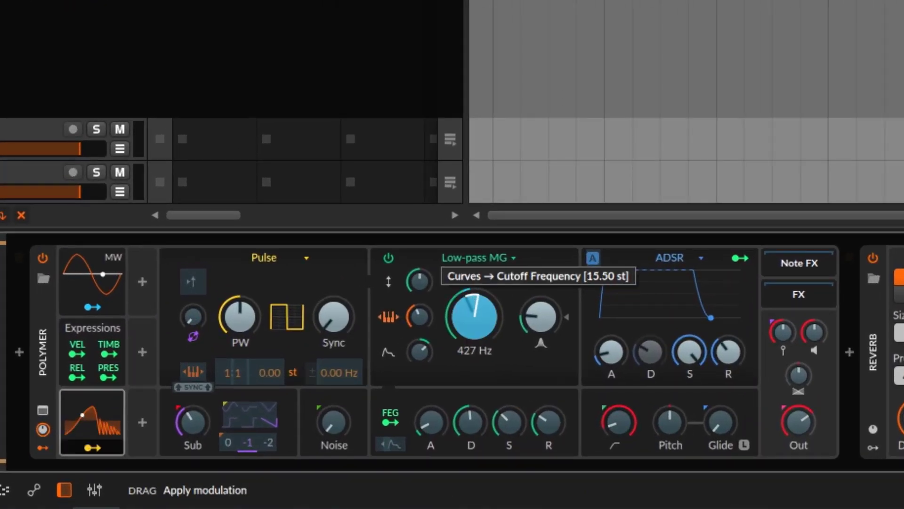
{"action": "left_click", "coordinate": [92, 447]}
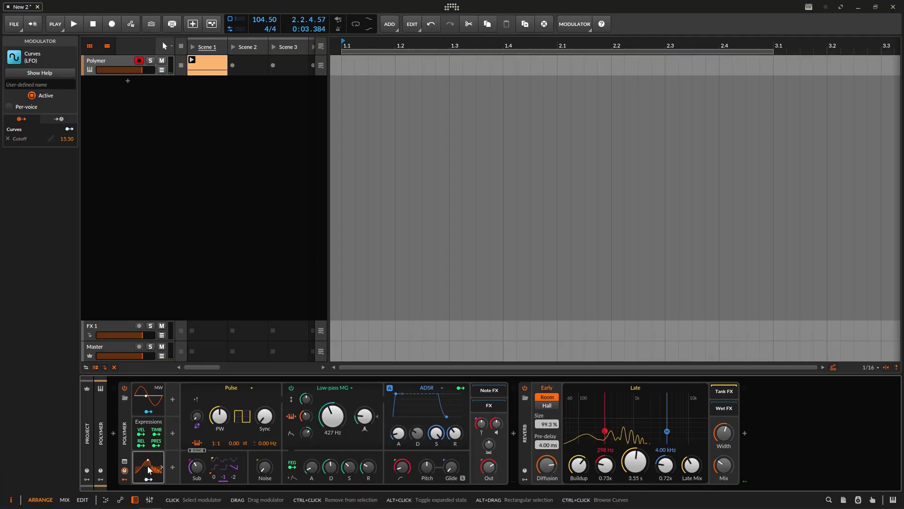
Step: Expand the Curves modulator and open its large curve editor, adjusting the editor's height
{"action": "left_click", "coordinate": [120, 420]}
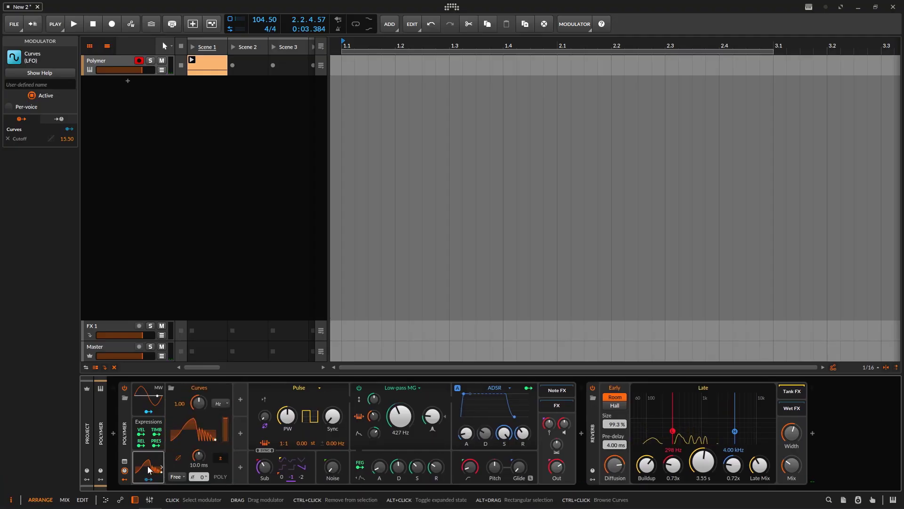
{"action": "left_click", "coordinate": [194, 438]}
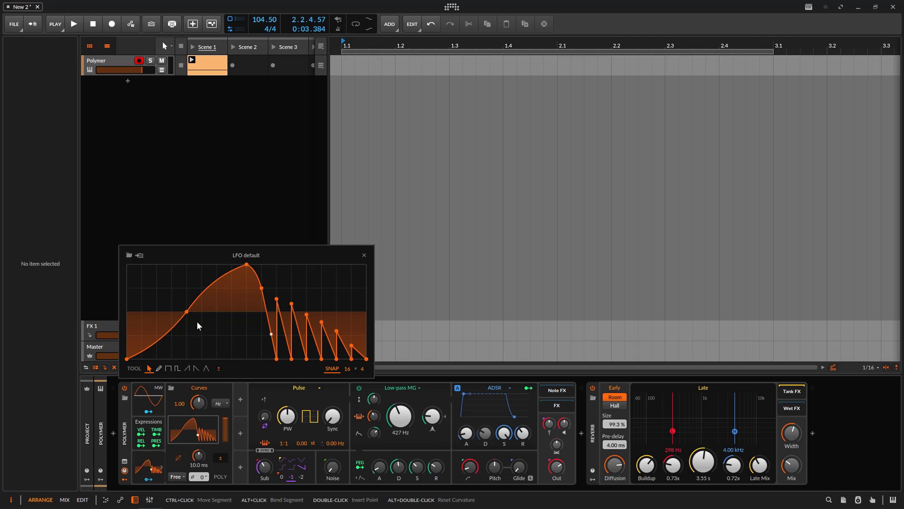
{"action": "left_click_drag", "start_coordinate": [374, 282], "coordinate": [374, 254]}
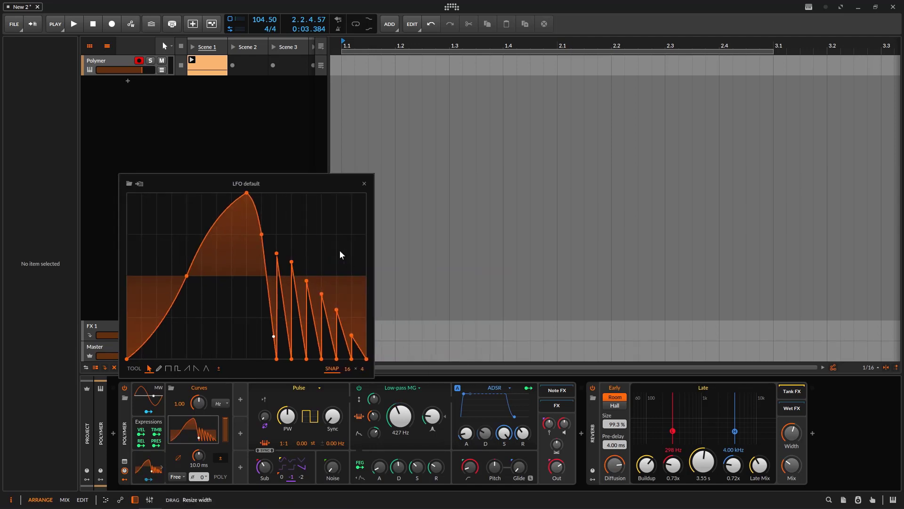
{"action": "left_click_drag", "start_coordinate": [278, 174], "coordinate": [279, 238]}
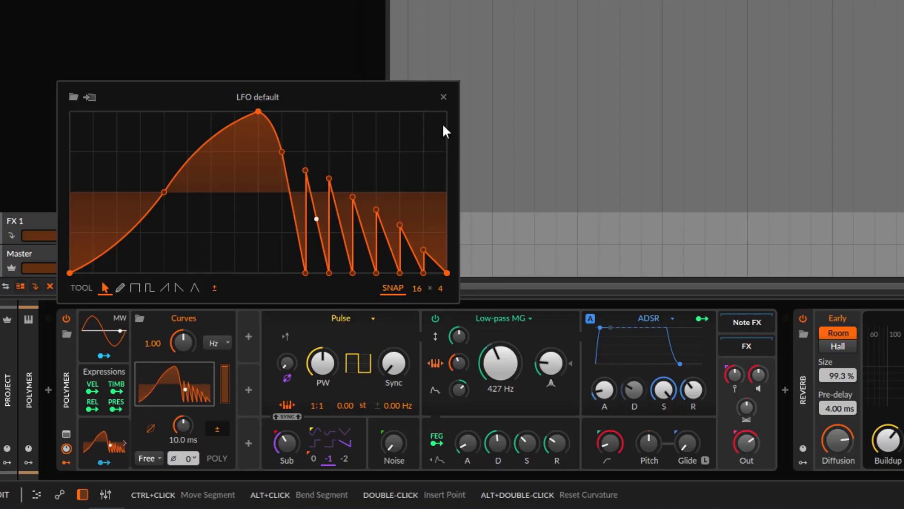
Step: Delete all points of the default curve so that only a flat line remains
{"action": "left_click_drag", "start_coordinate": [445, 130], "coordinate": [62, 294]}
{"action": "key", "text": "Delete"}
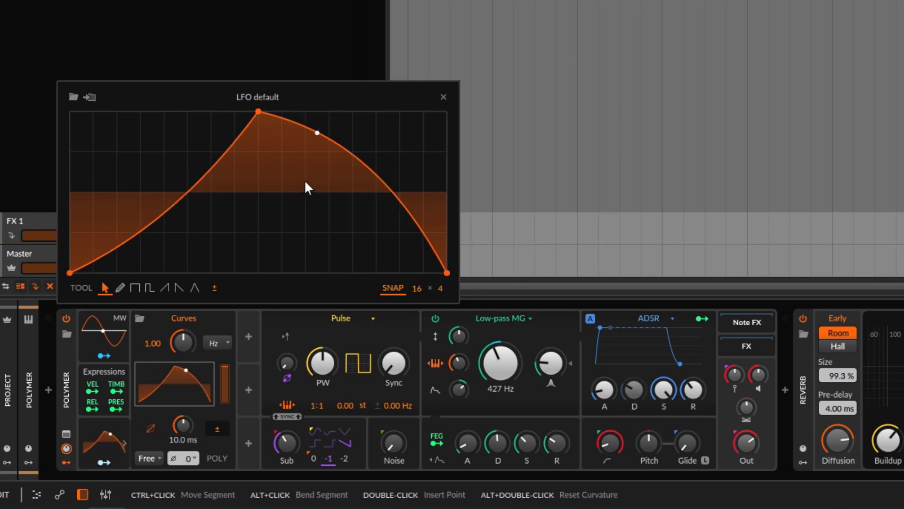
{"action": "key", "text": "ctrl+a"}
{"action": "key", "text": "Delete"}
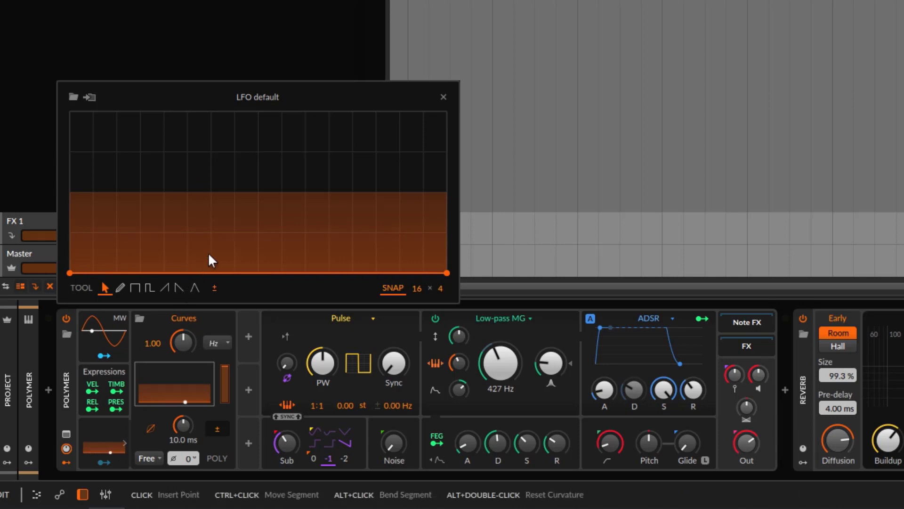
Step: Add a peak point to the flat curve and place it at 83% on the third vertical grid line
{"action": "double_click", "coordinate": [203, 273]}
{"action": "left_click_drag", "start_coordinate": [203, 272], "coordinate": [258, 112]}
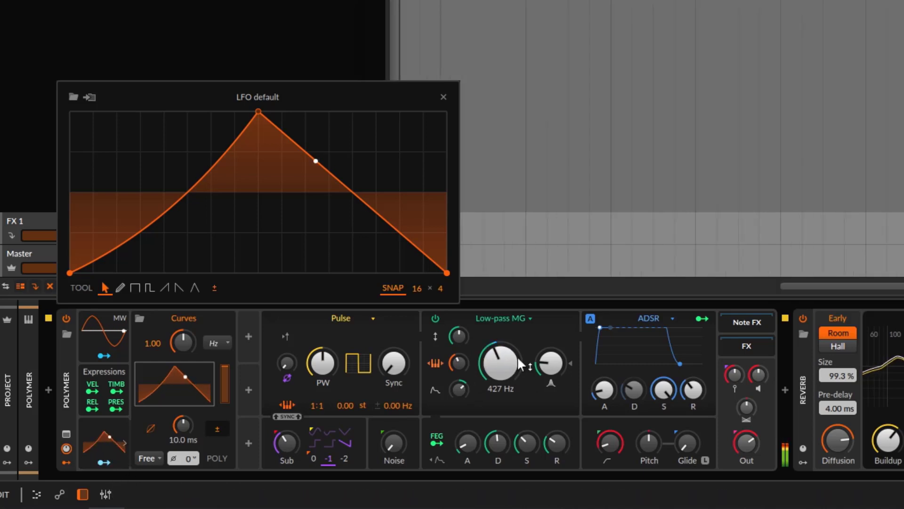
{"action": "left_click_drag", "start_coordinate": [259, 111], "coordinate": [141, 126]}
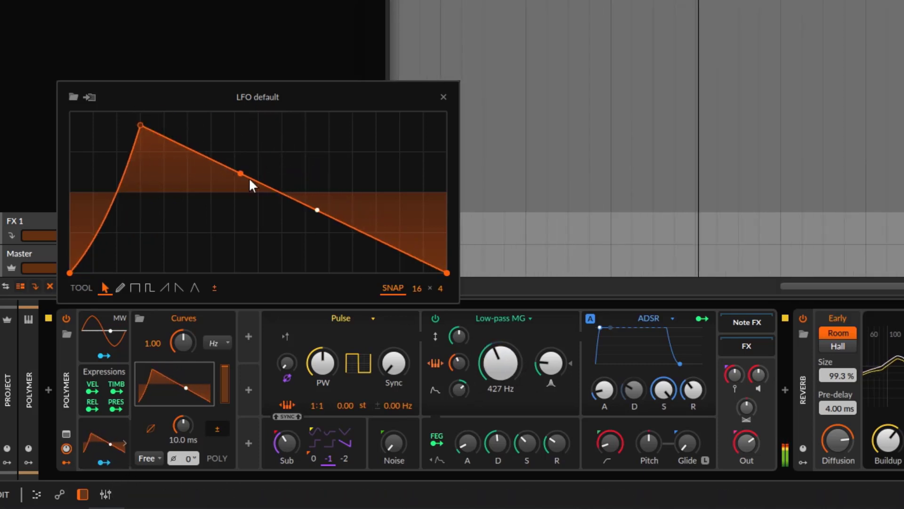
Step: Add two more peaks and two valleys at about -50% to the curve, with a vertical drop after the third peak
{"action": "left_click", "coordinate": [261, 183]}
{"action": "left_click_drag", "start_coordinate": [262, 182], "coordinate": [210, 232]}
{"action": "left_click_drag", "start_coordinate": [357, 205], "coordinate": [376, 140]}
{"action": "left_click_drag", "start_coordinate": [323, 147], "coordinate": [329, 232]}
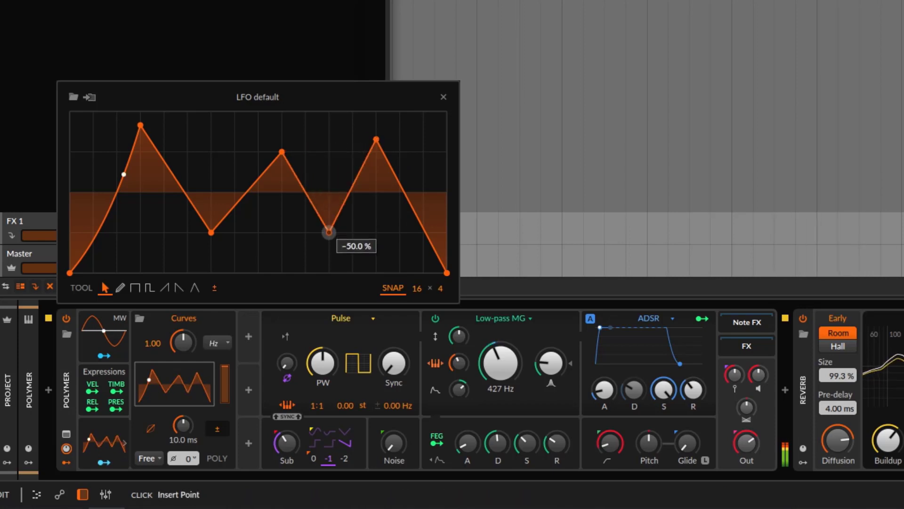
{"action": "left_click", "coordinate": [410, 203]}
{"action": "left_click_drag", "start_coordinate": [410, 203], "coordinate": [375, 232]}
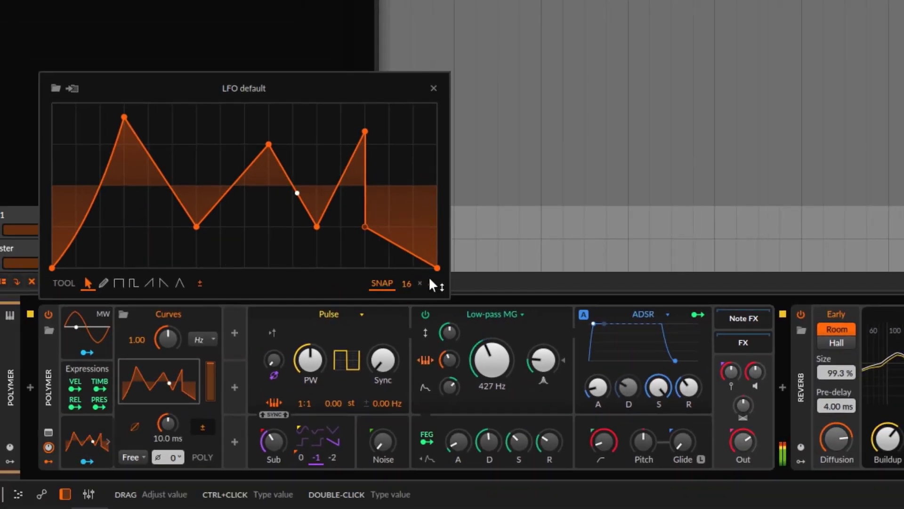
Step: Set the curve editor's snap grid to 25 columns by 9 rows
{"action": "left_click_drag", "start_coordinate": [406, 284], "coordinate": [402, 222]}
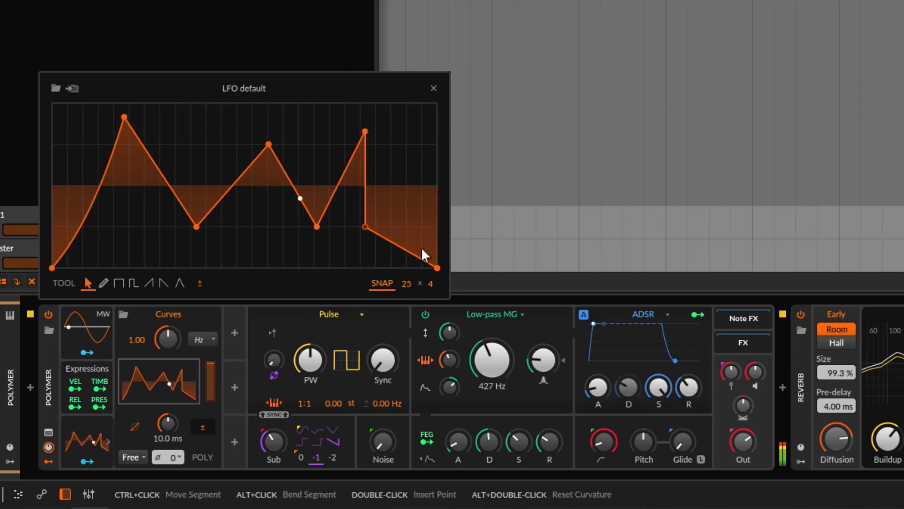
{"action": "left_click_drag", "start_coordinate": [433, 286], "coordinate": [430, 255]}
{"action": "double_click", "coordinate": [405, 282]}
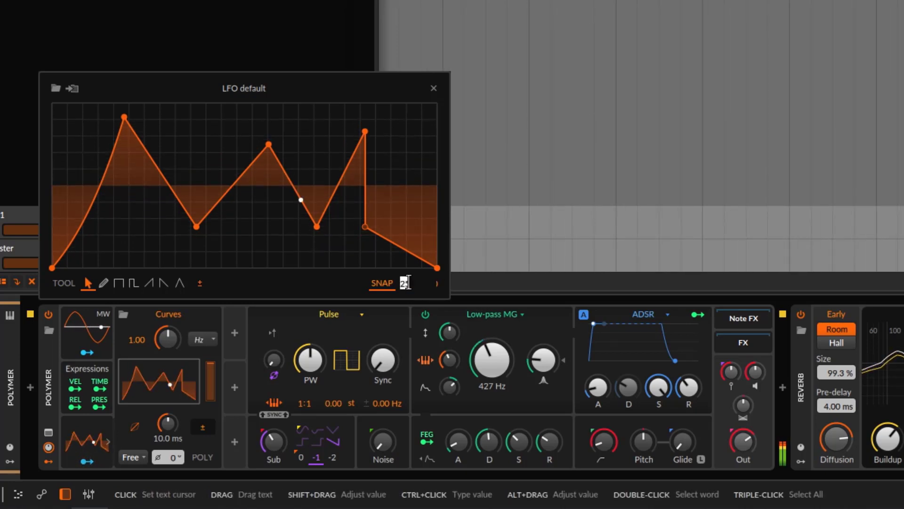
{"action": "key", "text": "Return"}
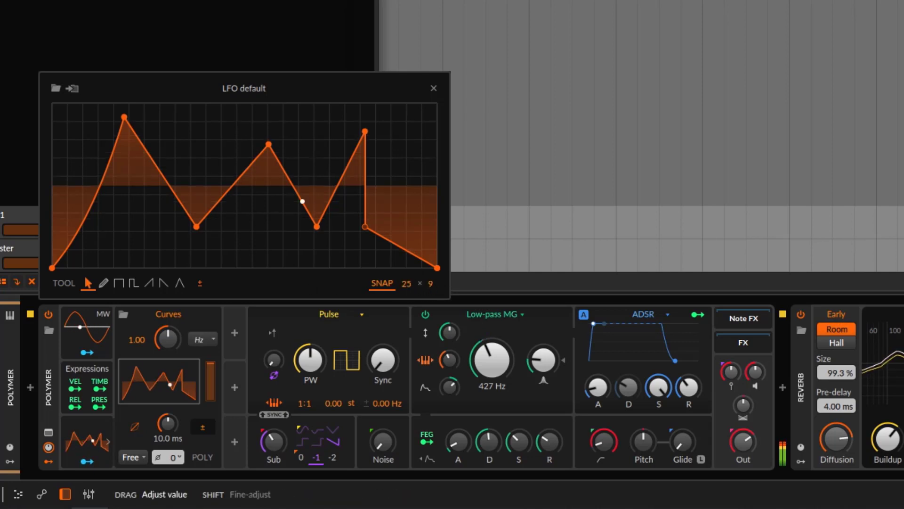
Step: Set the snap grid to 7 rows and 16 columns, and reduce the columns to 12
{"action": "left_click_drag", "start_coordinate": [430, 283], "coordinate": [406, 282]}
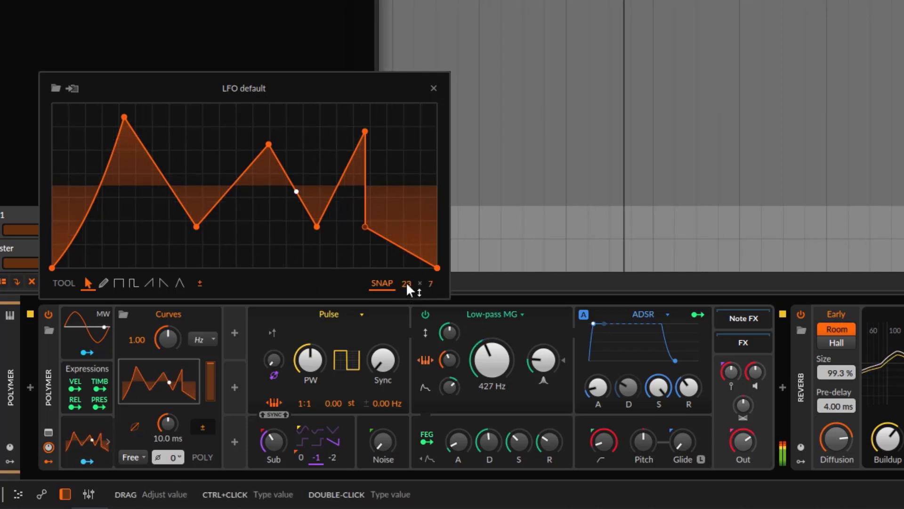
{"action": "double_click", "coordinate": [406, 282]}
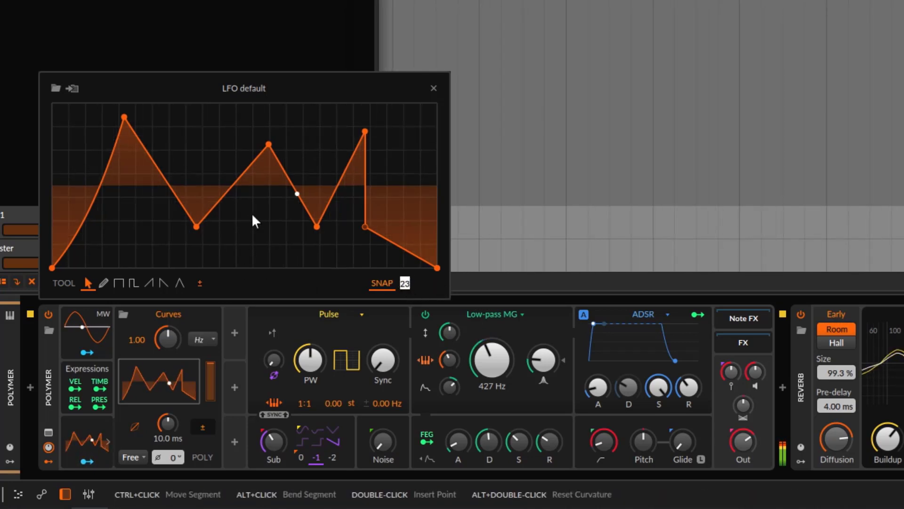
{"action": "type", "text": "16"}
{"action": "key", "text": "Return"}
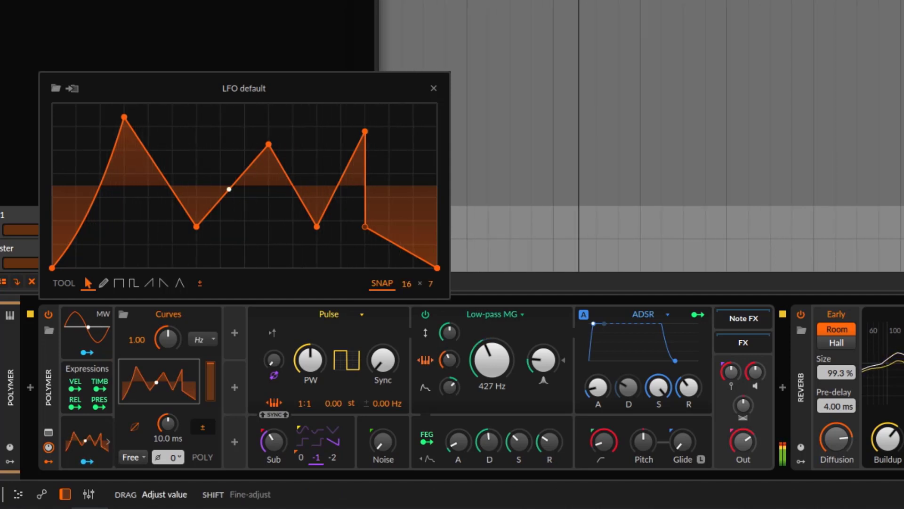
{"action": "left_click_drag", "start_coordinate": [406, 280], "coordinate": [405, 288]}
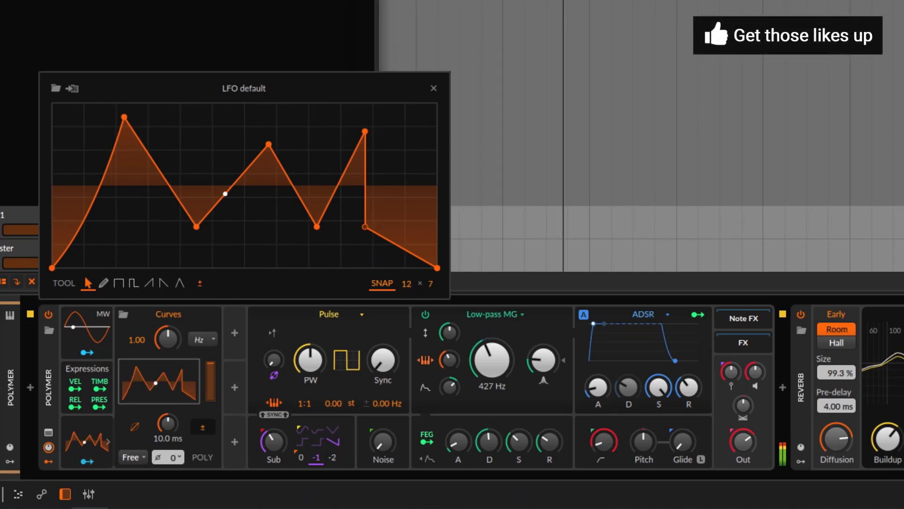
Step: Move the first two peaks of the curve to the second-highest horizontal grid line
{"action": "mouse_move", "coordinate": [125, 117]}
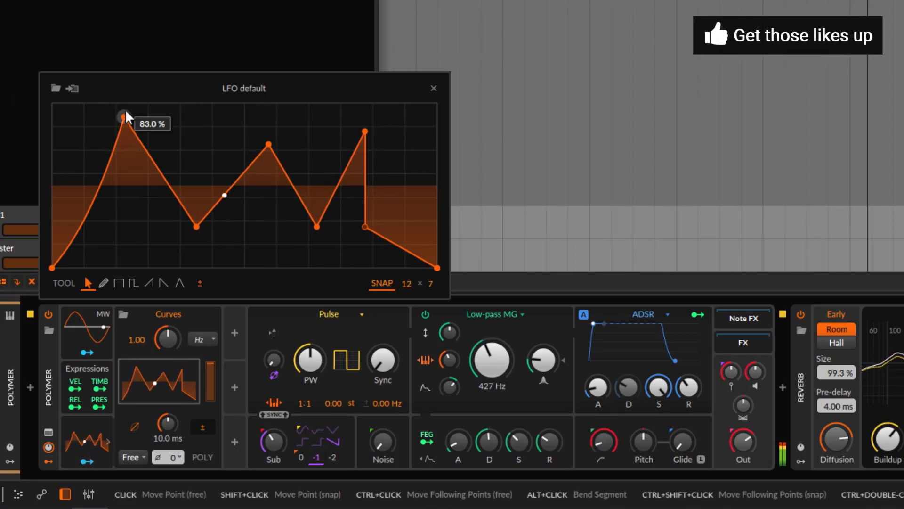
{"action": "mouse_move", "coordinate": [125, 117]}
{"action": "left_mouse_down"}
{"action": "mouse_move", "coordinate": [114, 126]}
{"action": "mouse_move", "coordinate": [138, 137]}
{"action": "mouse_move", "coordinate": [147, 127]}
{"action": "mouse_move", "coordinate": [181, 129]}
{"action": "mouse_move", "coordinate": [180, 150]}
{"action": "mouse_move", "coordinate": [147, 152]}
{"action": "mouse_move", "coordinate": [147, 135]}
{"action": "mouse_move", "coordinate": [184, 127]}
{"action": "mouse_move", "coordinate": [116, 126]}
{"action": "left_mouse_up"}
{"action": "left_click_drag", "start_coordinate": [269, 143], "coordinate": [244, 126]}
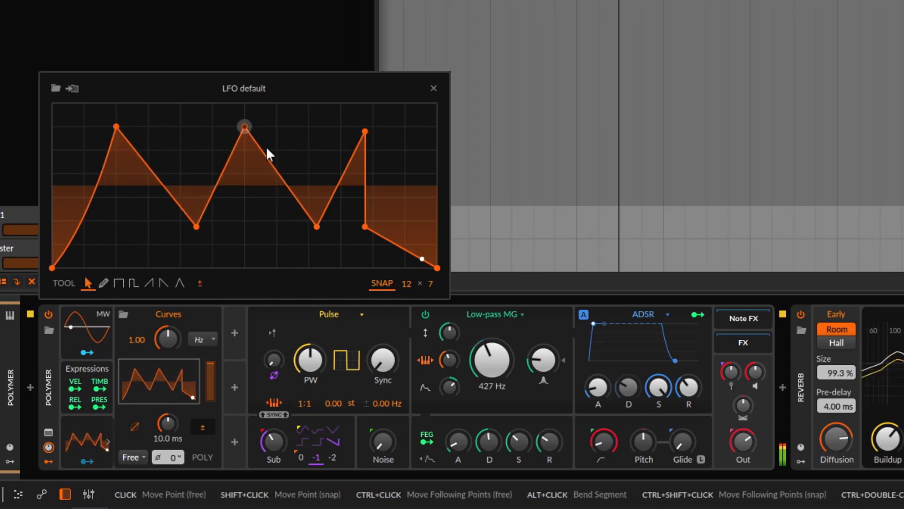
Step: Turn off snapping and move the first two peaks freely to lower positions
{"action": "left_click", "coordinate": [381, 284]}
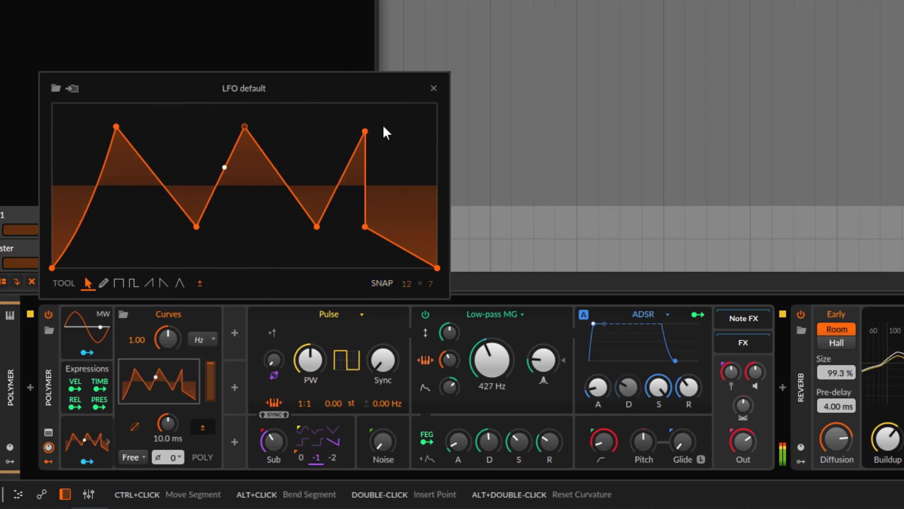
{"action": "left_click_drag", "start_coordinate": [117, 126], "coordinate": [125, 171]}
{"action": "left_click_drag", "start_coordinate": [245, 126], "coordinate": [260, 201]}
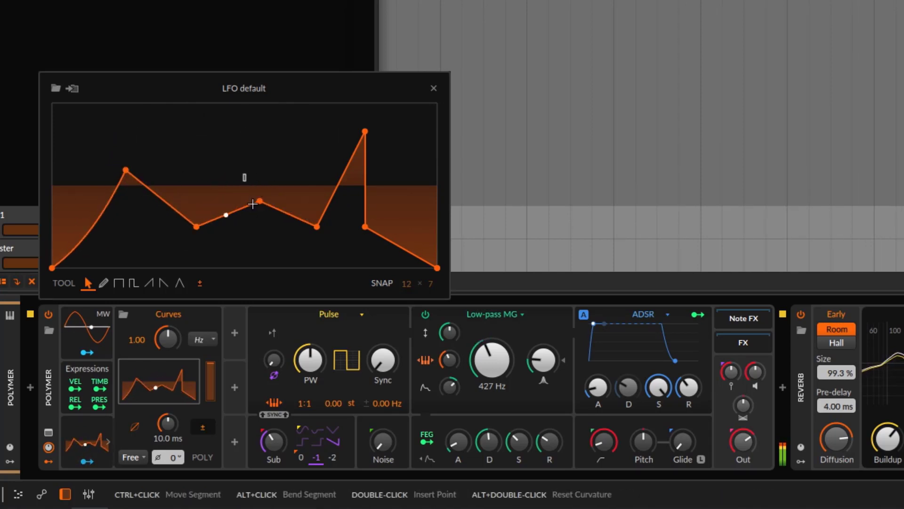
Step: Delete the middle peak and move the first peak to the third vertical grid line with snapping turned back on
{"action": "key", "text": "Delete"}
{"action": "left_click_drag", "start_coordinate": [125, 170], "coordinate": [148, 126]}
{"action": "left_click", "coordinate": [382, 283]}
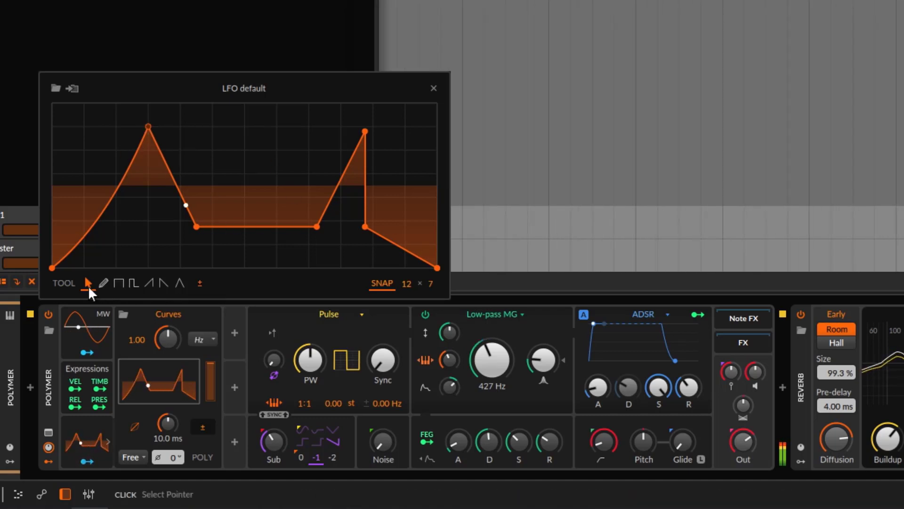
Step: Draw several freehand curves with the Pencil tool, setting the snap grid to 3 columns before the last one
{"action": "left_click", "coordinate": [103, 283]}
{"action": "mouse_move", "coordinate": [88, 268]}
{"action": "left_mouse_down"}
{"action": "mouse_move", "coordinate": [52, 267]}
{"action": "mouse_move", "coordinate": [52, 220]}
{"action": "mouse_move", "coordinate": [75, 252]}
{"action": "mouse_move", "coordinate": [103, 216]}
{"action": "mouse_move", "coordinate": [124, 207]}
{"action": "mouse_move", "coordinate": [175, 227]}
{"action": "mouse_move", "coordinate": [202, 183]}
{"action": "mouse_move", "coordinate": [216, 127]}
{"action": "mouse_move", "coordinate": [315, 180]}
{"action": "mouse_move", "coordinate": [319, 209]}
{"action": "mouse_move", "coordinate": [369, 133]}
{"action": "mouse_move", "coordinate": [393, 160]}
{"action": "mouse_move", "coordinate": [424, 127]}
{"action": "left_mouse_up"}
{"action": "mouse_move", "coordinate": [318, 123]}
{"action": "left_mouse_down"}
{"action": "mouse_move", "coordinate": [315, 190]}
{"action": "mouse_move", "coordinate": [276, 230]}
{"action": "mouse_move", "coordinate": [250, 242]}
{"action": "left_mouse_up"}
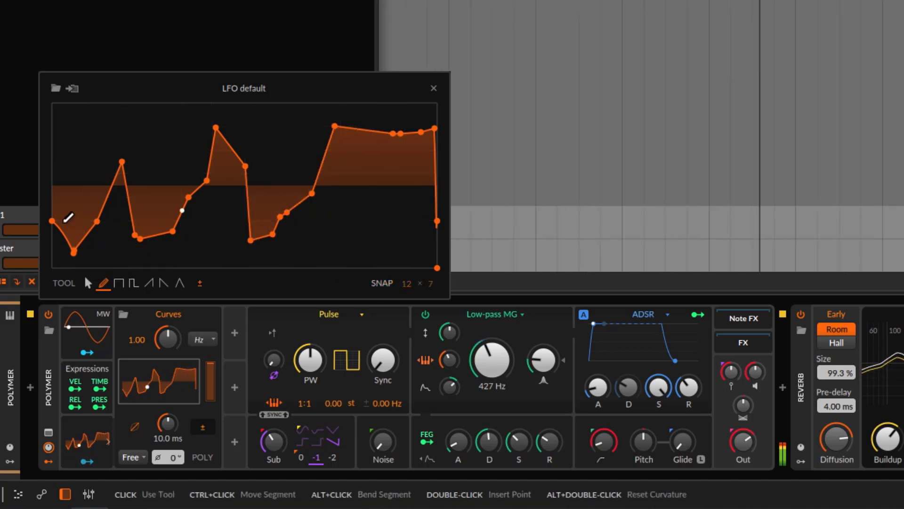
{"action": "mouse_move", "coordinate": [65, 215]}
{"action": "left_mouse_down"}
{"action": "mouse_move", "coordinate": [109, 156]}
{"action": "mouse_move", "coordinate": [112, 183]}
{"action": "mouse_move", "coordinate": [135, 146]}
{"action": "mouse_move", "coordinate": [180, 145]}
{"action": "mouse_move", "coordinate": [230, 207]}
{"action": "mouse_move", "coordinate": [273, 149]}
{"action": "mouse_move", "coordinate": [300, 196]}
{"action": "mouse_move", "coordinate": [324, 154]}
{"action": "mouse_move", "coordinate": [356, 172]}
{"action": "mouse_move", "coordinate": [392, 144]}
{"action": "mouse_move", "coordinate": [430, 168]}
{"action": "left_mouse_up"}
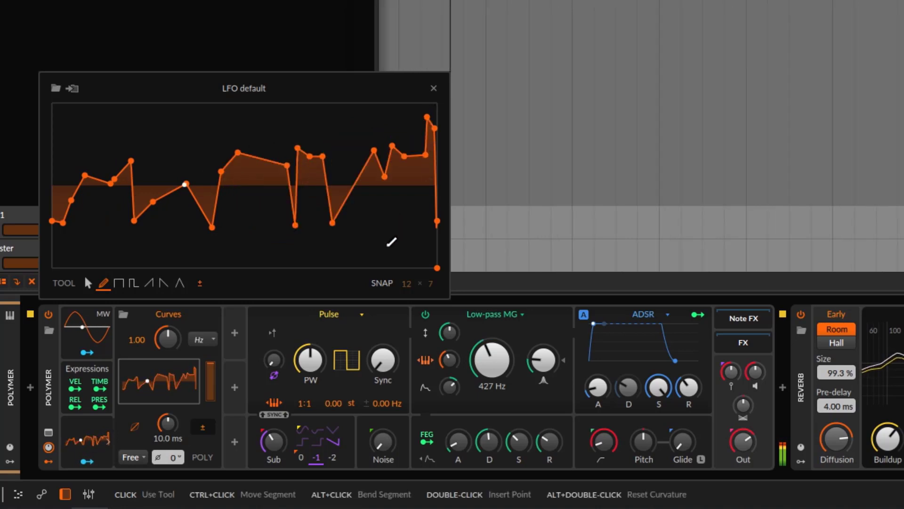
{"action": "left_click_drag", "start_coordinate": [406, 284], "coordinate": [406, 311]}
{"action": "mouse_move", "coordinate": [93, 256]}
{"action": "left_mouse_down"}
{"action": "mouse_move", "coordinate": [204, 148]}
{"action": "mouse_move", "coordinate": [250, 165]}
{"action": "mouse_move", "coordinate": [306, 214]}
{"action": "mouse_move", "coordinate": [348, 145]}
{"action": "mouse_move", "coordinate": [410, 113]}
{"action": "mouse_move", "coordinate": [432, 129]}
{"action": "left_mouse_up"}
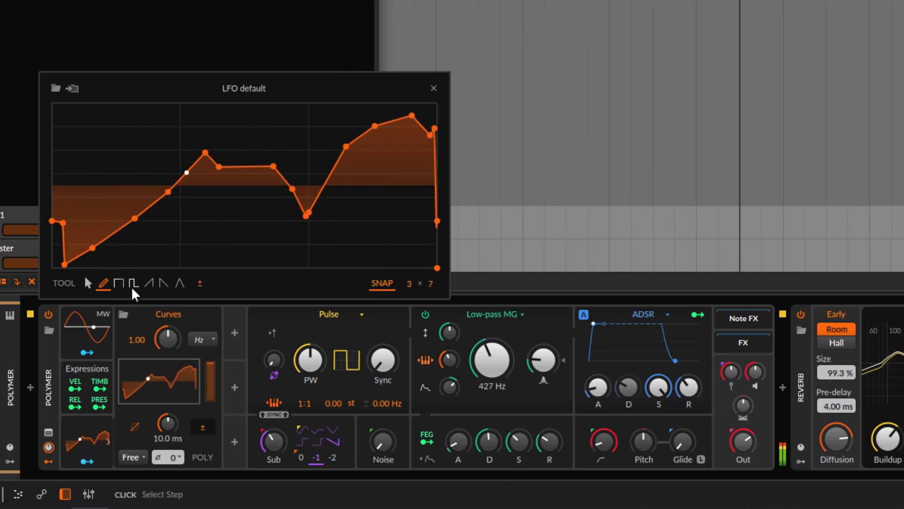
Step: Draw three flat steps across the curve, one per grid column: high, low and medium-high
{"action": "left_click", "coordinate": [119, 283]}
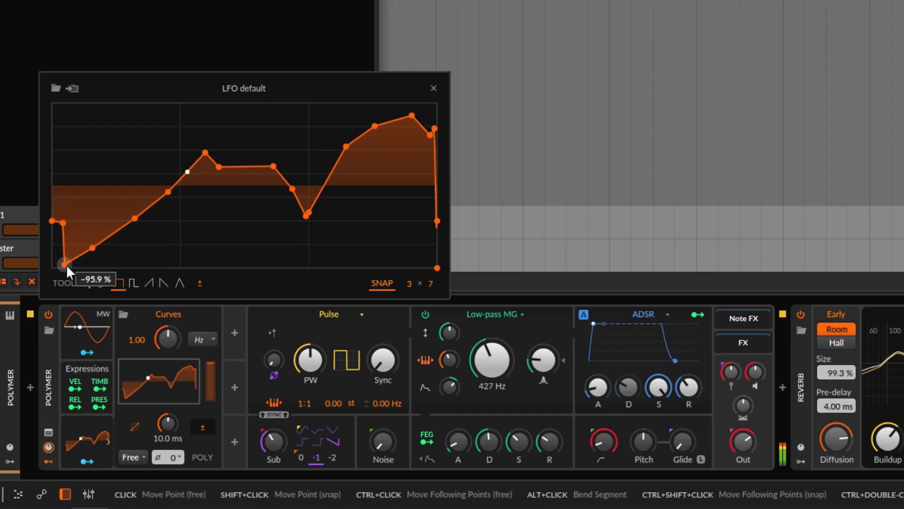
{"action": "left_click", "coordinate": [54, 265]}
{"action": "mouse_move", "coordinate": [56, 262]}
{"action": "left_mouse_down"}
{"action": "mouse_move", "coordinate": [98, 141]}
{"action": "mouse_move", "coordinate": [99, 184]}
{"action": "mouse_move", "coordinate": [110, 120]}
{"action": "mouse_move", "coordinate": [249, 152]}
{"action": "mouse_move", "coordinate": [261, 220]}
{"action": "mouse_move", "coordinate": [359, 213]}
{"action": "mouse_move", "coordinate": [368, 150]}
{"action": "left_mouse_up"}
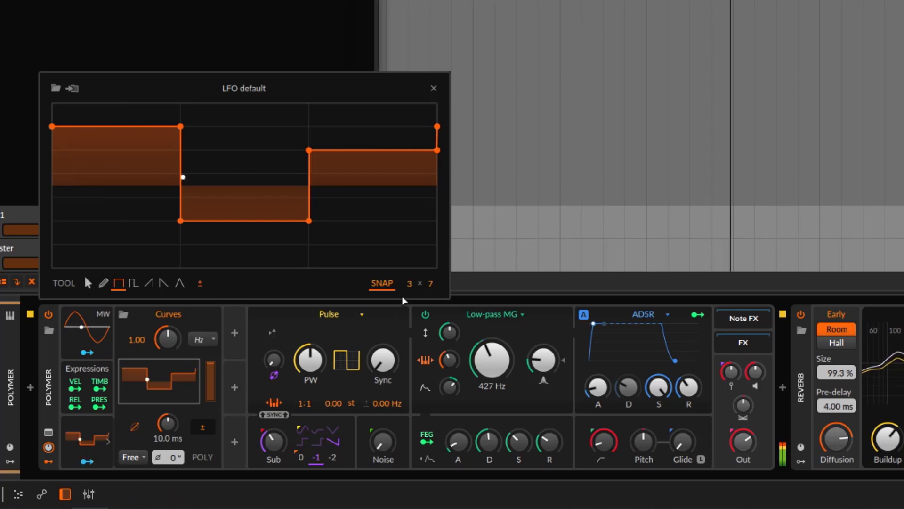
Step: Set the snap grid to 10 columns and draw a flat step in each, alternating between low and high levels
{"action": "left_click_drag", "start_coordinate": [409, 283], "coordinate": [409, 248]}
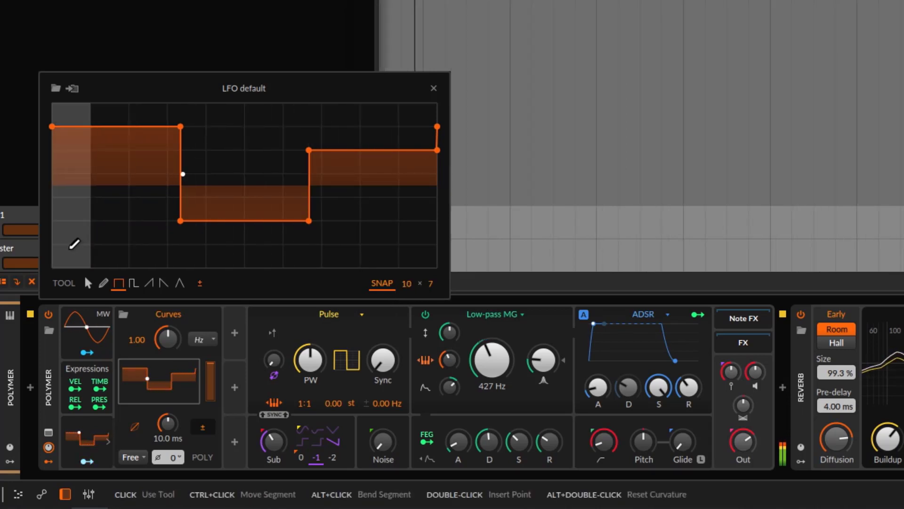
{"action": "left_click", "coordinate": [72, 243]}
{"action": "left_click", "coordinate": [121, 141]}
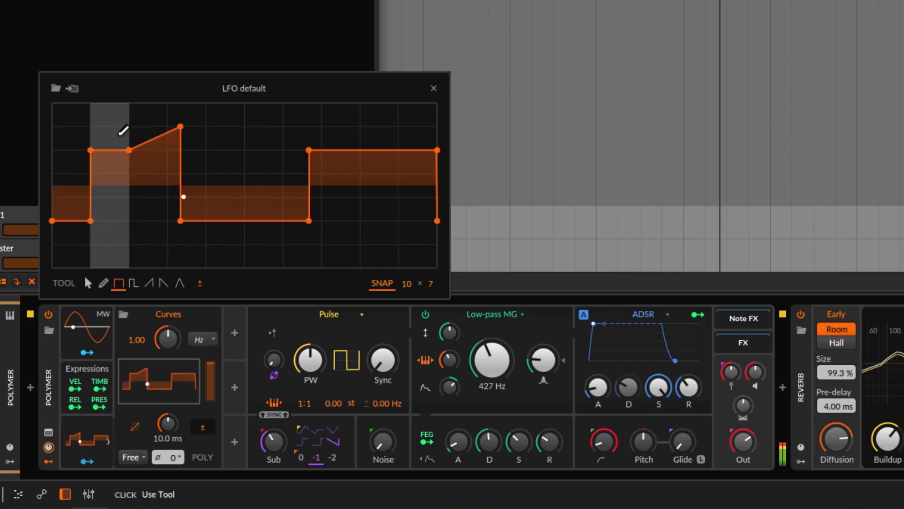
{"action": "left_click", "coordinate": [150, 235]}
{"action": "mouse_move", "coordinate": [244, 144]}
{"action": "left_mouse_down"}
{"action": "mouse_move", "coordinate": [232, 262]}
{"action": "mouse_move", "coordinate": [261, 244]}
{"action": "mouse_move", "coordinate": [276, 114]}
{"action": "mouse_move", "coordinate": [333, 145]}
{"action": "mouse_move", "coordinate": [311, 193]}
{"action": "mouse_move", "coordinate": [339, 214]}
{"action": "mouse_move", "coordinate": [337, 237]}
{"action": "mouse_move", "coordinate": [337, 172]}
{"action": "mouse_move", "coordinate": [404, 168]}
{"action": "mouse_move", "coordinate": [383, 176]}
{"action": "mouse_move", "coordinate": [389, 209]}
{"action": "left_mouse_up"}
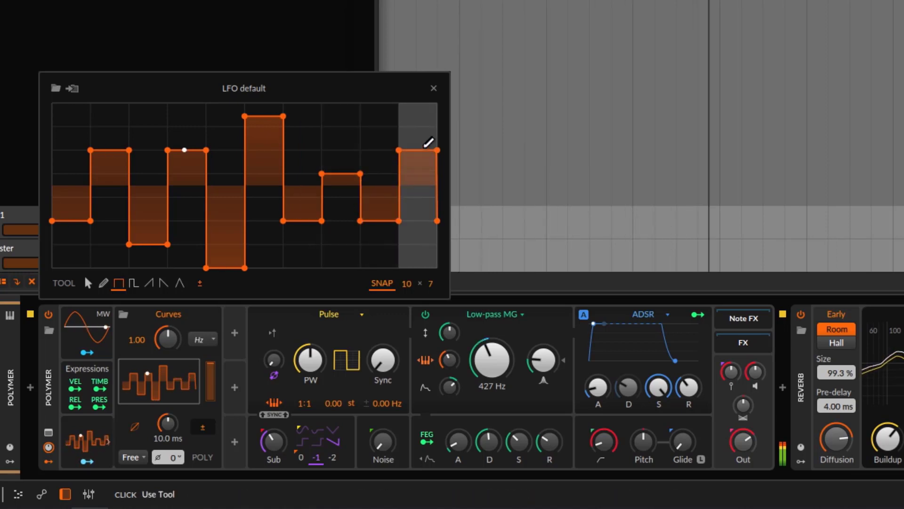
Step: Draw half-width pulses in the first four grid columns with the Pulse tool: slightly high, low, high and low
{"action": "left_click", "coordinate": [418, 150]}
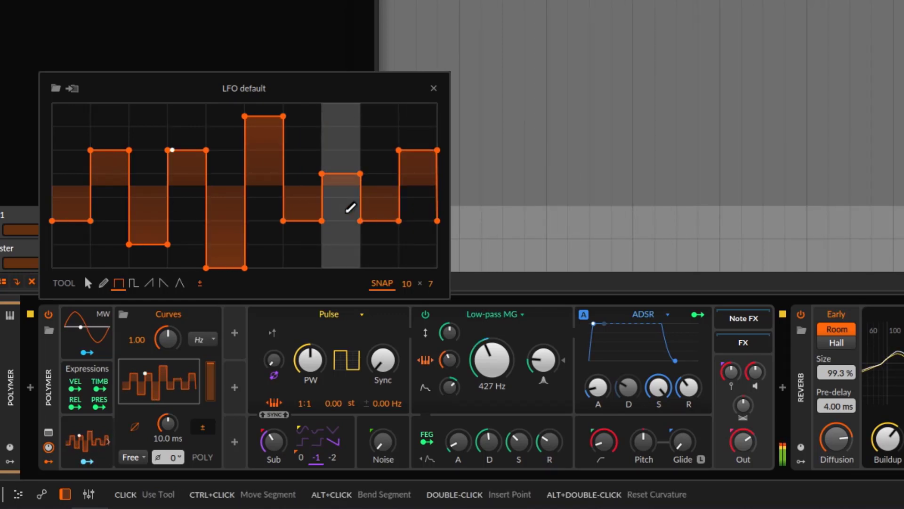
{"action": "left_click", "coordinate": [134, 283]}
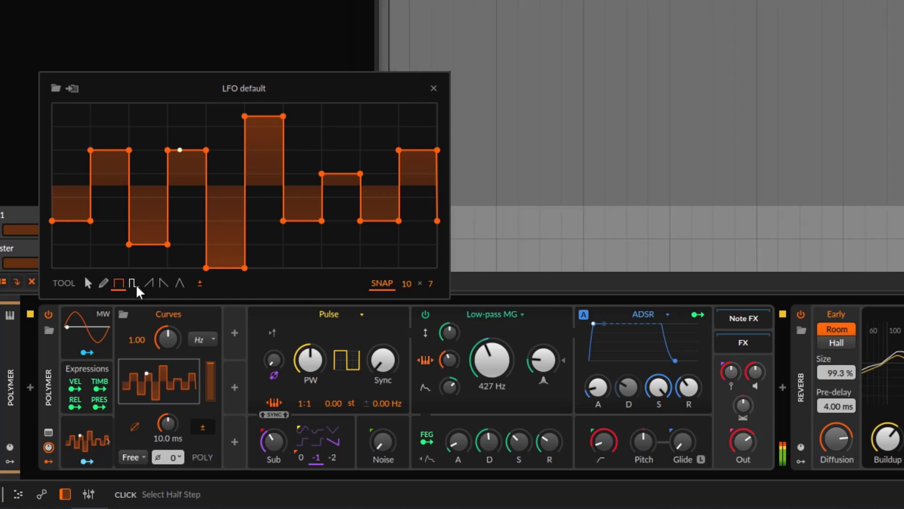
{"action": "left_click", "coordinate": [76, 186]}
{"action": "mouse_move", "coordinate": [99, 235]}
{"action": "left_mouse_down"}
{"action": "mouse_move", "coordinate": [176, 216]}
{"action": "mouse_move", "coordinate": [202, 137]}
{"action": "mouse_move", "coordinate": [168, 138]}
{"action": "mouse_move", "coordinate": [170, 210]}
{"action": "mouse_move", "coordinate": [182, 208]}
{"action": "left_mouse_up"}
Step: Draw ramps from low to high across all ten columns with the Ramp tool, and redraw the series with the Saw tool
{"action": "left_click", "coordinate": [149, 283]}
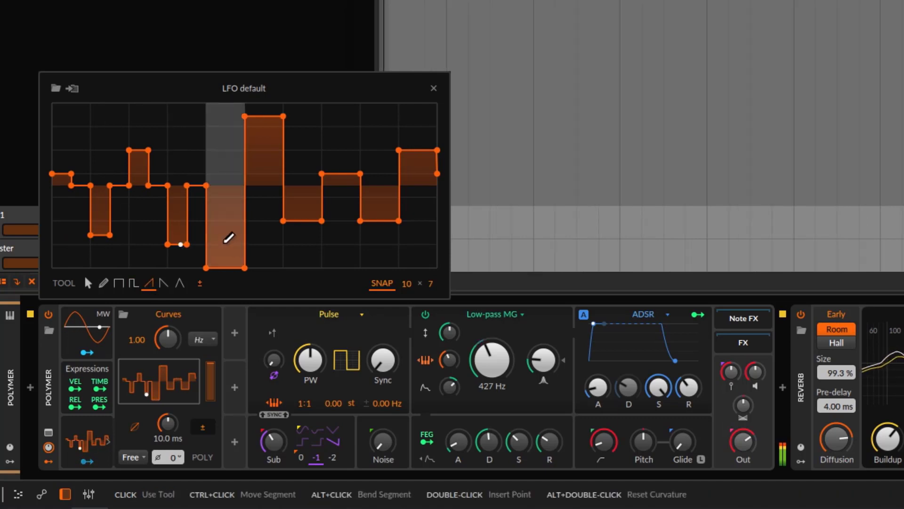
{"action": "left_click_drag", "start_coordinate": [227, 239], "coordinate": [438, 118]}
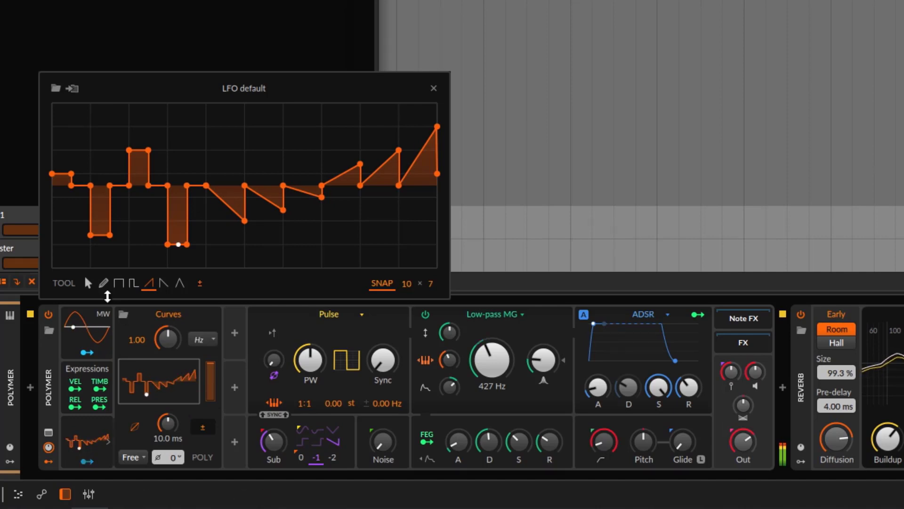
{"action": "left_click_drag", "start_coordinate": [67, 259], "coordinate": [448, 87]}
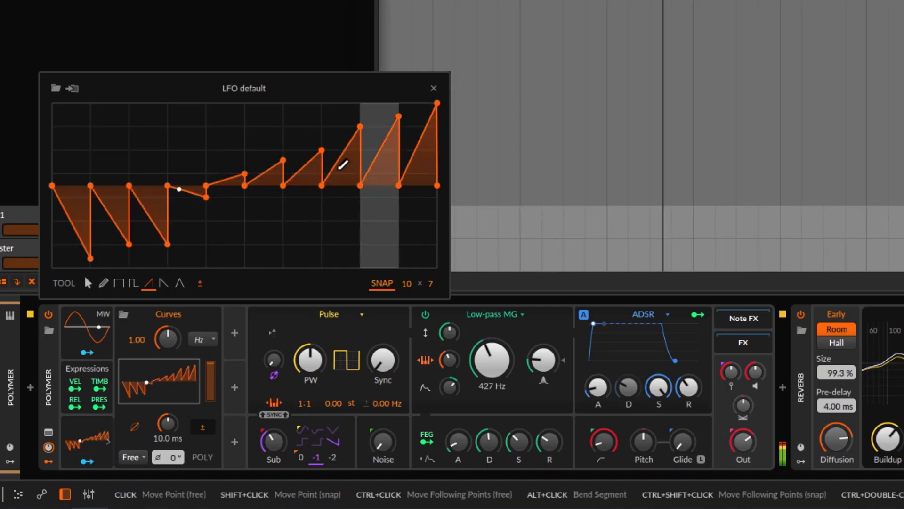
{"action": "left_click", "coordinate": [163, 282]}
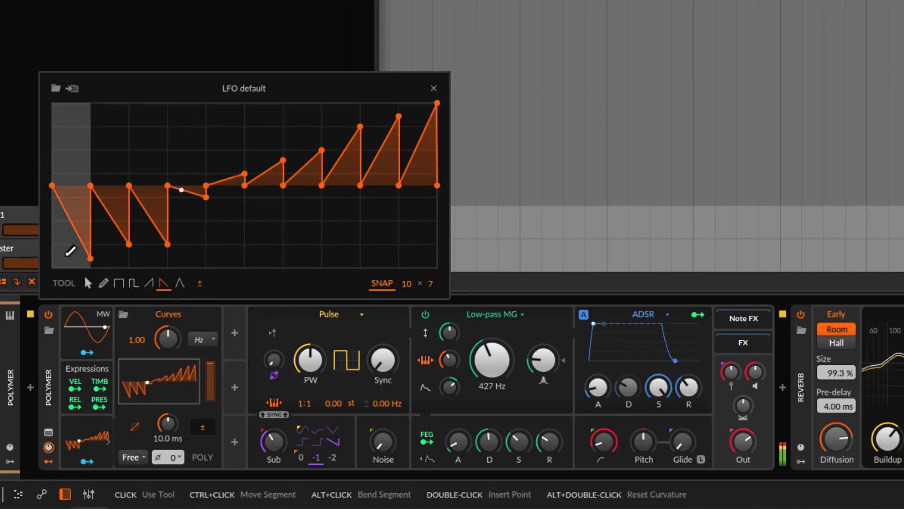
{"action": "mouse_move", "coordinate": [67, 246]}
{"action": "left_mouse_down"}
{"action": "mouse_move", "coordinate": [380, 163]}
{"action": "mouse_move", "coordinate": [446, 118]}
{"action": "left_mouse_up"}
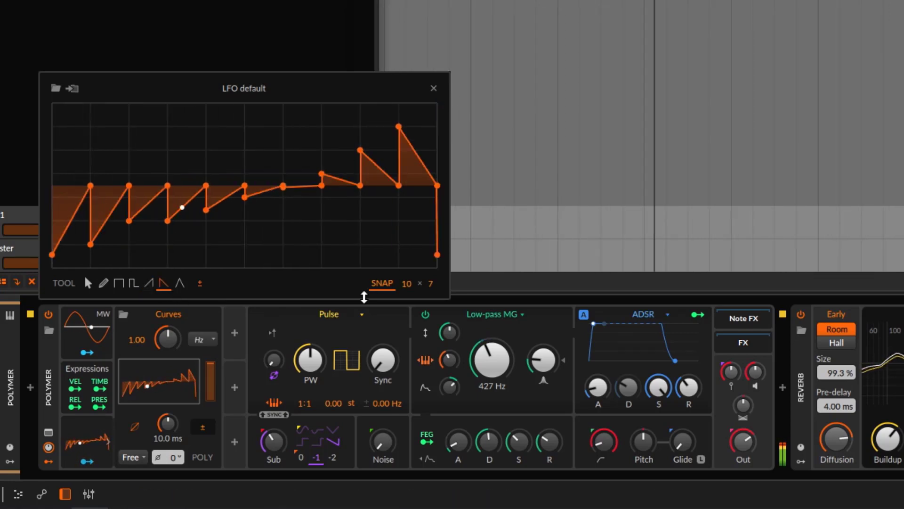
Step: Draw positive and negative triangles across the ten columns, and redraw them as upward peaks with the curve switched to unipolar
{"action": "left_click", "coordinate": [179, 282]}
{"action": "mouse_move", "coordinate": [78, 148]}
{"action": "left_mouse_down"}
{"action": "mouse_move", "coordinate": [261, 186]}
{"action": "mouse_move", "coordinate": [344, 222]}
{"action": "mouse_move", "coordinate": [441, 148]}
{"action": "mouse_move", "coordinate": [450, 120]}
{"action": "mouse_move", "coordinate": [439, 103]}
{"action": "mouse_move", "coordinate": [396, 141]}
{"action": "mouse_move", "coordinate": [418, 126]}
{"action": "left_mouse_up"}
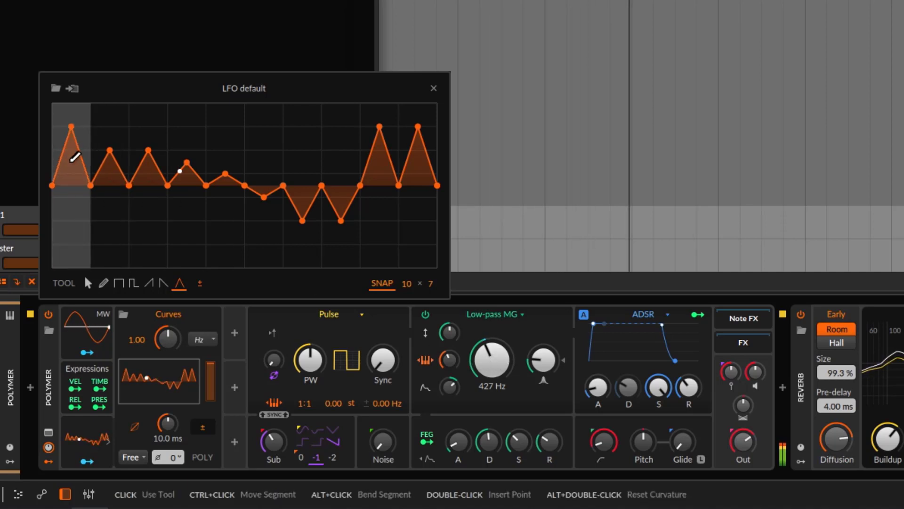
{"action": "mouse_move", "coordinate": [74, 151]}
{"action": "left_mouse_down"}
{"action": "mouse_move", "coordinate": [137, 94]}
{"action": "mouse_move", "coordinate": [243, 88]}
{"action": "mouse_move", "coordinate": [270, 241]}
{"action": "mouse_move", "coordinate": [299, 260]}
{"action": "mouse_move", "coordinate": [479, 277]}
{"action": "left_mouse_up"}
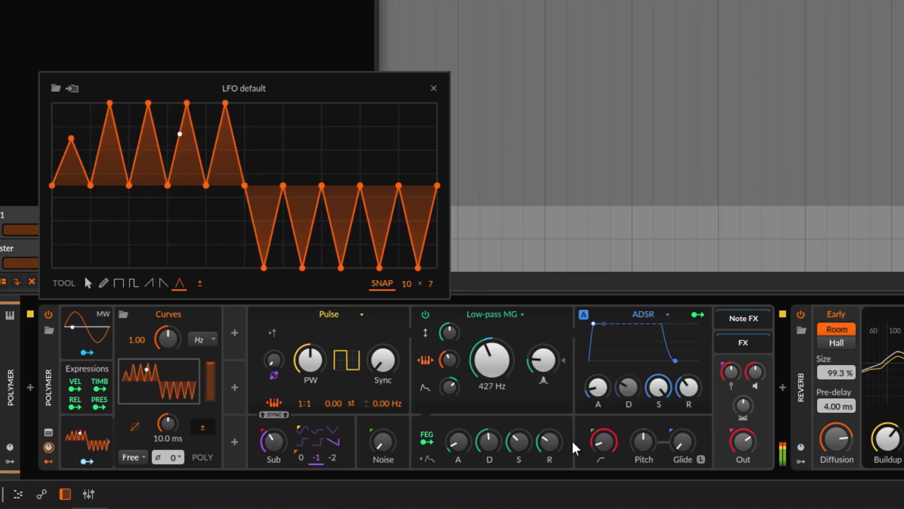
{"action": "left_click", "coordinate": [200, 285]}
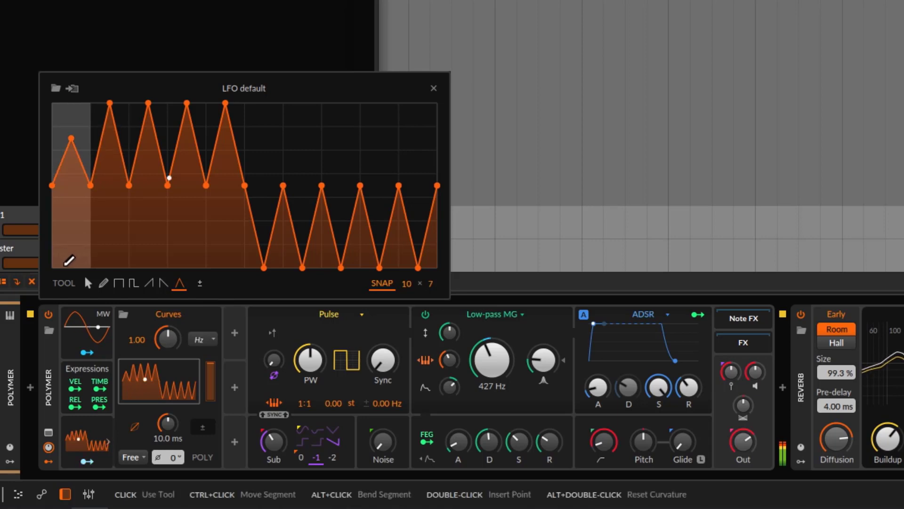
{"action": "mouse_move", "coordinate": [68, 247]}
{"action": "left_mouse_down"}
{"action": "mouse_move", "coordinate": [182, 127]}
{"action": "mouse_move", "coordinate": [264, 125]}
{"action": "mouse_move", "coordinate": [398, 79]}
{"action": "mouse_move", "coordinate": [424, 92]}
{"action": "left_mouse_up"}
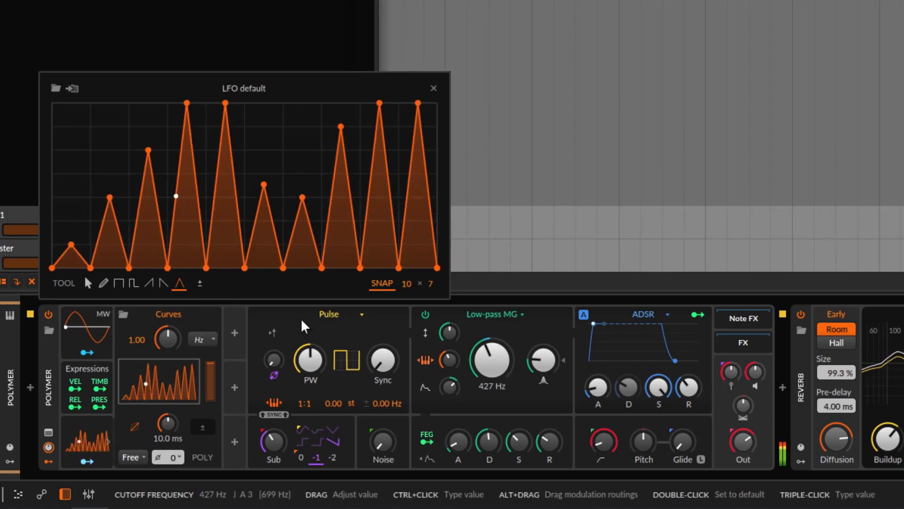
Step: Delete all peaks except the small first one and shape a ramp from the bottom at the start to the top at the end
{"action": "left_click", "coordinate": [88, 282]}
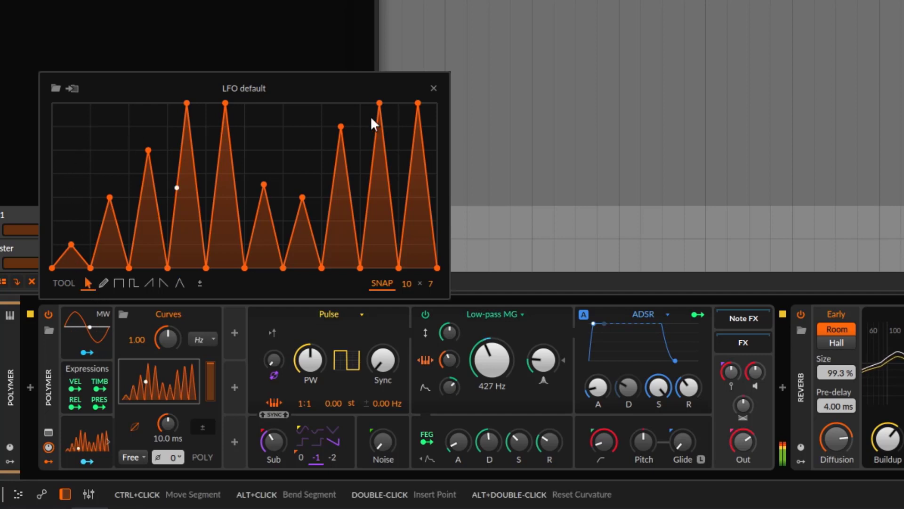
{"action": "left_click_drag", "start_coordinate": [70, 96], "coordinate": [437, 103]}
{"action": "key", "text": "Delete"}
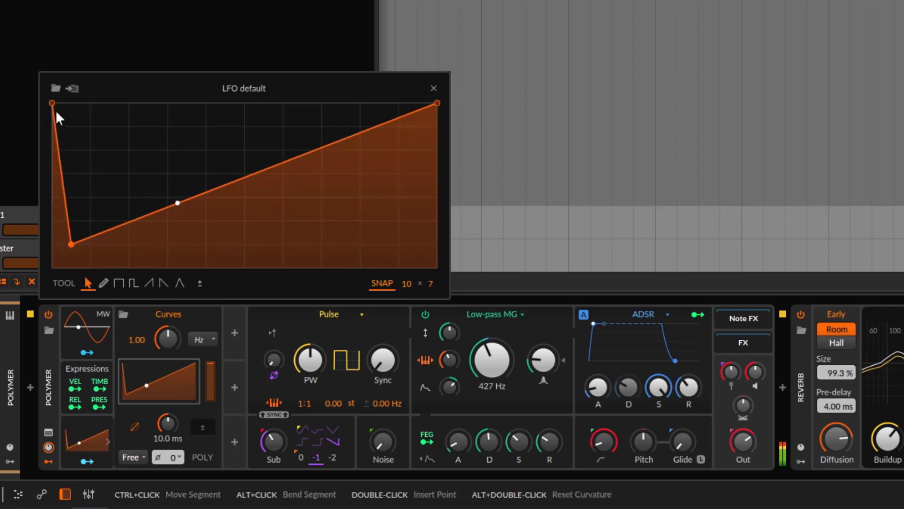
{"action": "left_click_drag", "start_coordinate": [53, 106], "coordinate": [52, 268]}
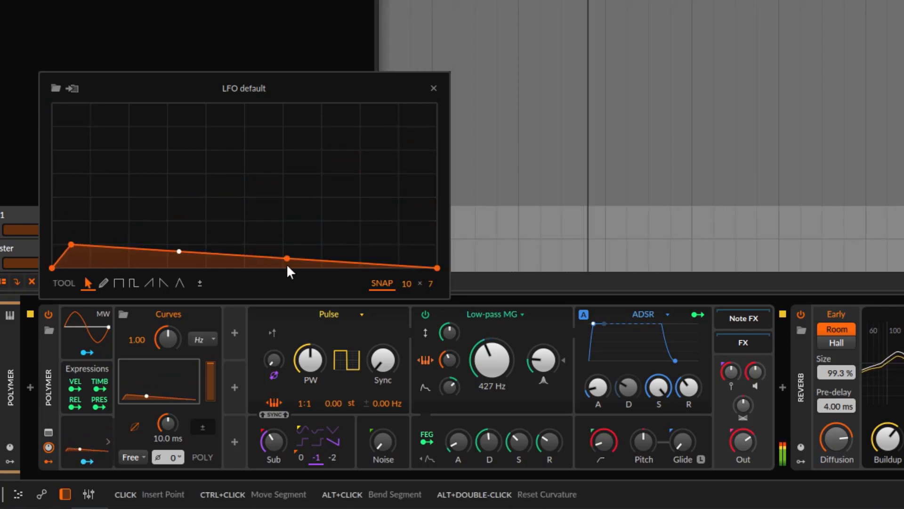
{"action": "left_click_drag", "start_coordinate": [287, 263], "coordinate": [437, 102]}
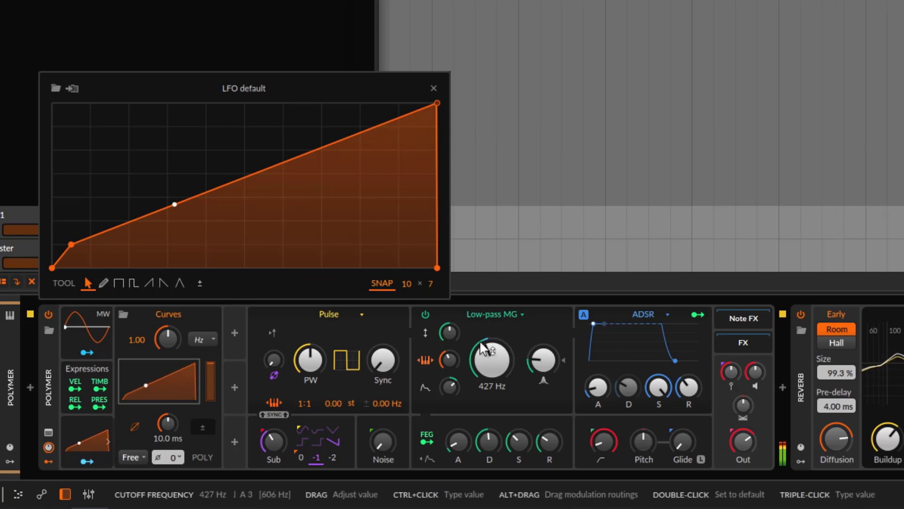
Step: Switch the curve back to bipolar and reset it to the default shape
{"action": "left_click", "coordinate": [199, 283]}
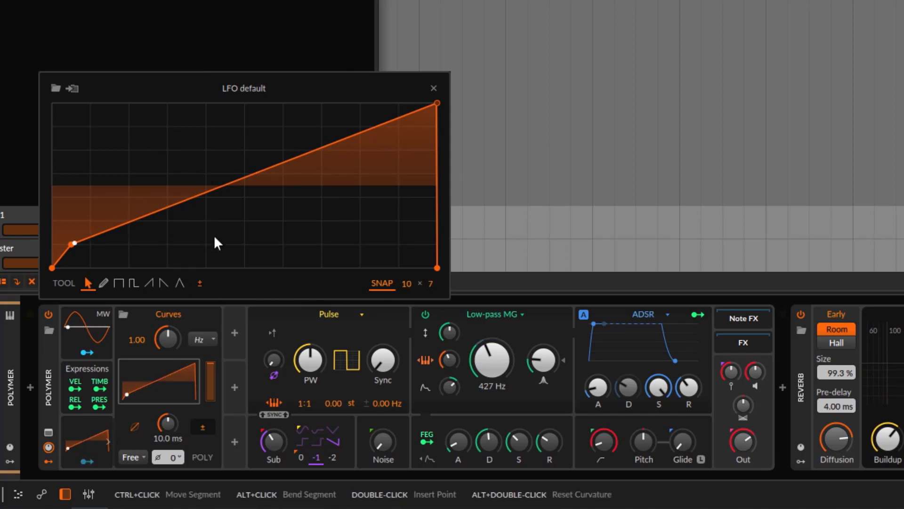
{"action": "right_click", "coordinate": [210, 154]}
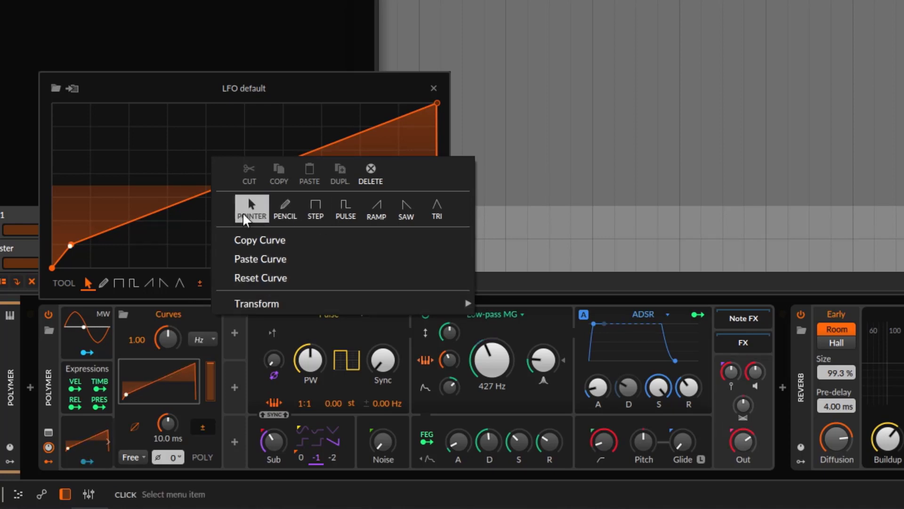
{"action": "left_click", "coordinate": [263, 276]}
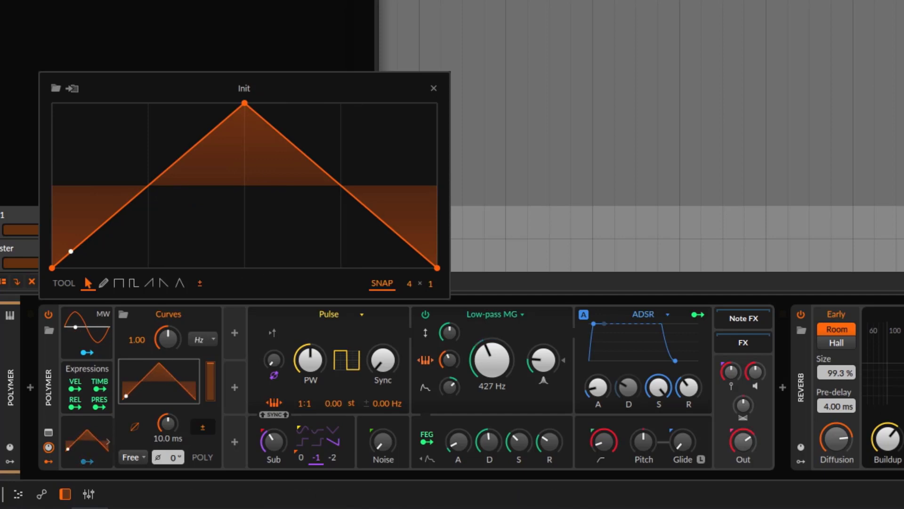
{"action": "key", "text": "space"}
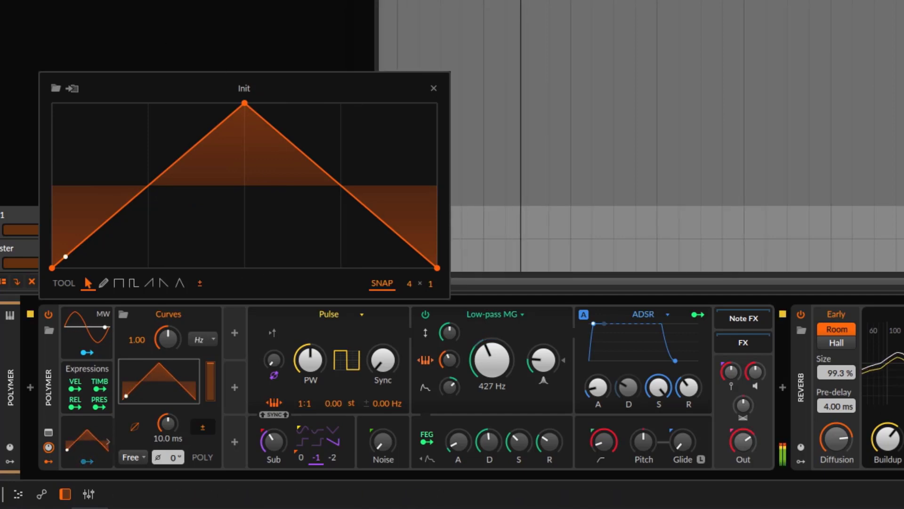
Step: Increase the number of snap grid columns and reset the curve again
{"action": "left_click_drag", "start_coordinate": [405, 285], "coordinate": [405, 257]}
{"action": "right_click", "coordinate": [266, 217]}
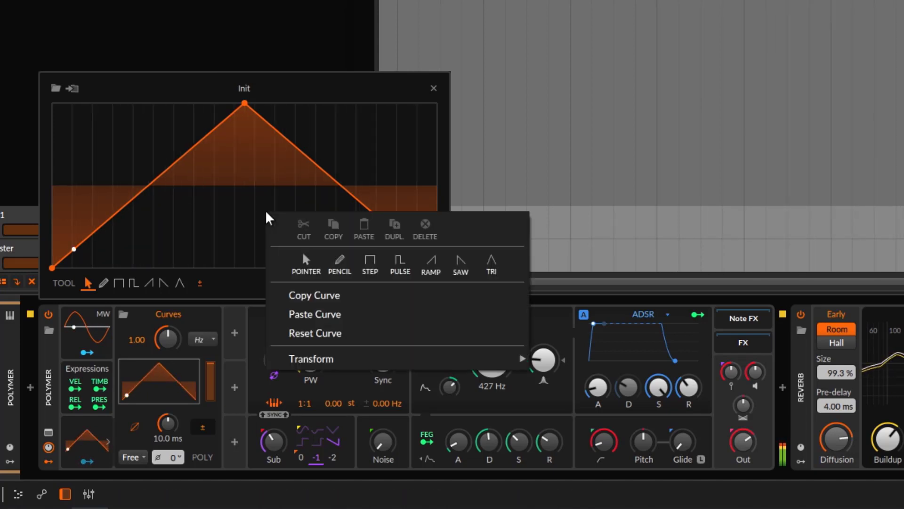
{"action": "left_click", "coordinate": [335, 335]}
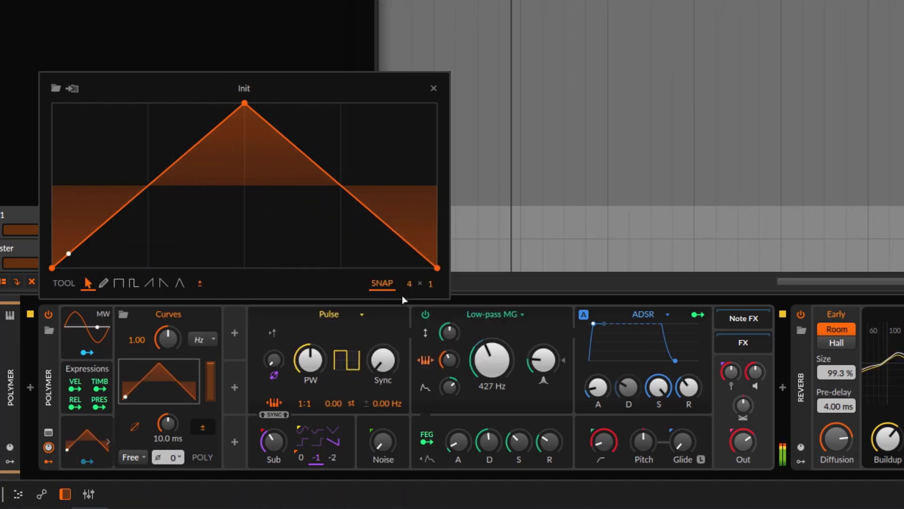
Step: Set the snap grid to 10 by 5 and move the peak to the fourth vertical grid line at 60 %
{"action": "left_click_drag", "start_coordinate": [408, 285], "coordinate": [409, 266]}
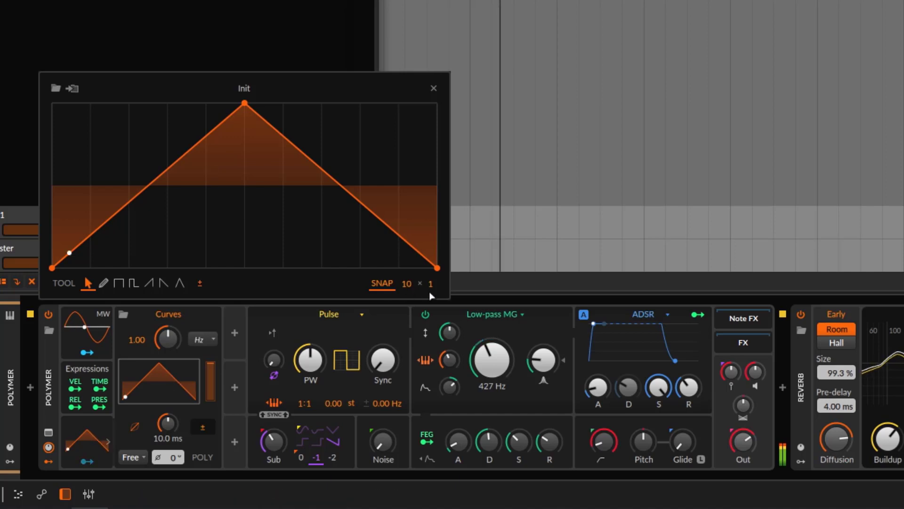
{"action": "left_click_drag", "start_coordinate": [429, 284], "coordinate": [430, 265]}
{"action": "left_click_drag", "start_coordinate": [244, 104], "coordinate": [206, 137]}
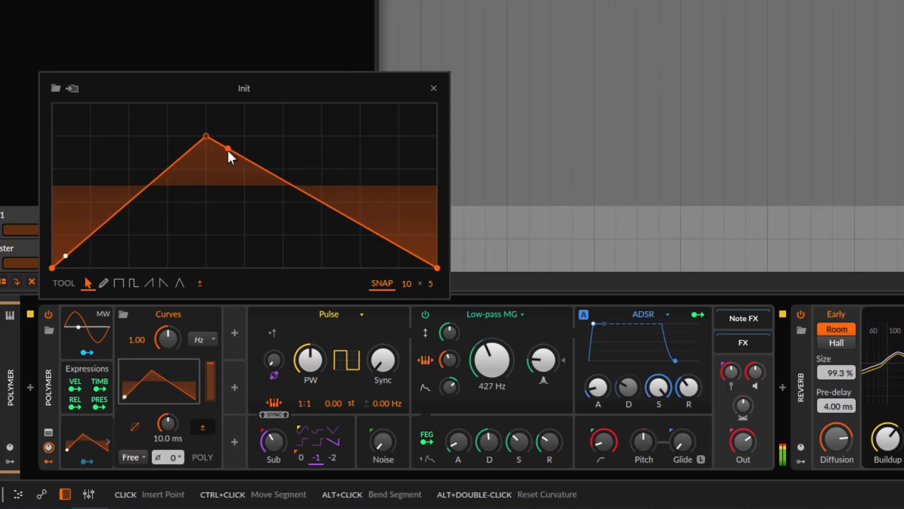
Step: Add a valley just after the first peak and a second peak, placed freely about midway between the sixth and seventh grid lines
{"action": "left_click", "coordinate": [273, 174]}
{"action": "left_click_drag", "start_coordinate": [294, 186], "coordinate": [321, 136]}
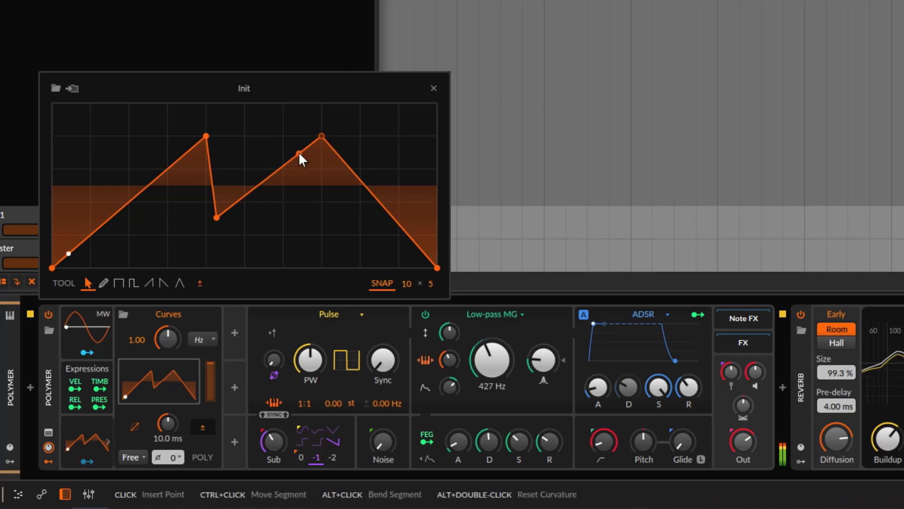
{"action": "left_click", "coordinate": [312, 143]}
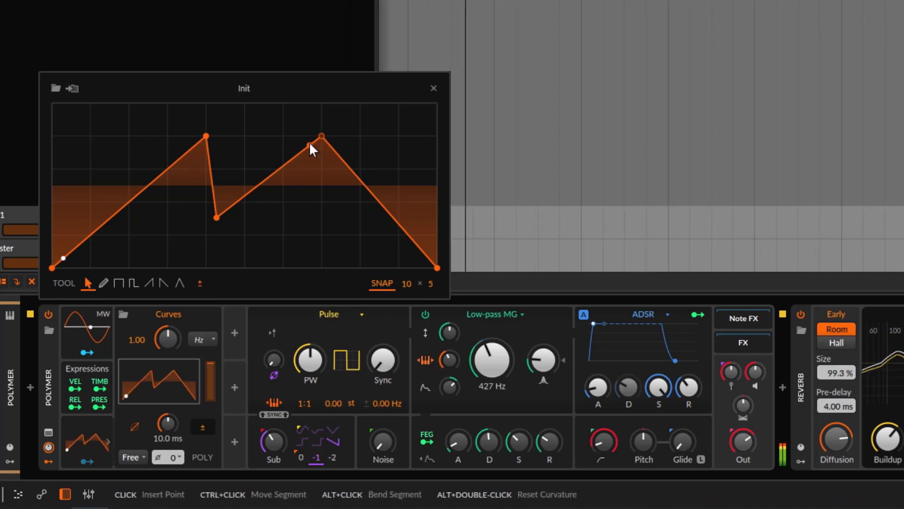
{"action": "mouse_move", "coordinate": [322, 137]}
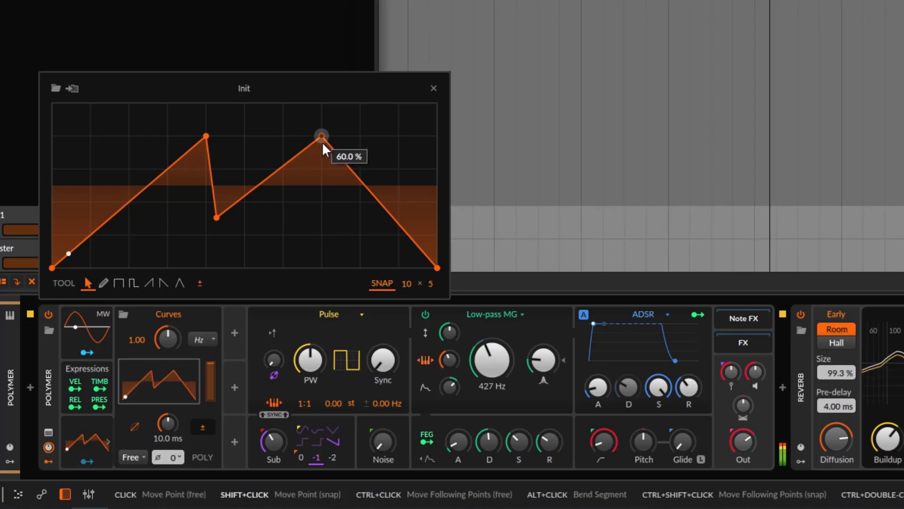
{"action": "left_click_drag", "start_coordinate": [321, 136], "coordinate": [304, 153]}
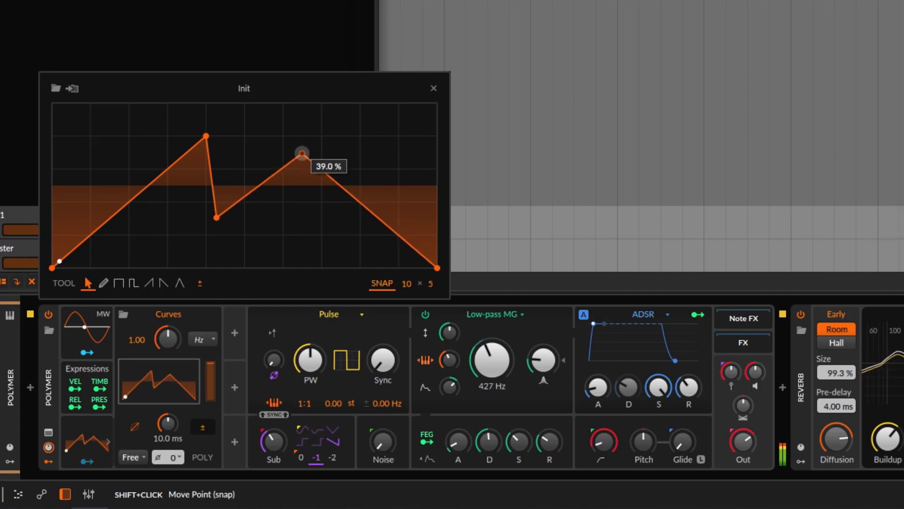
{"action": "mouse_move", "coordinate": [302, 154]}
{"action": "left_mouse_down"}
{"action": "mouse_move", "coordinate": [282, 152]}
{"action": "mouse_move", "coordinate": [322, 136]}
{"action": "mouse_move", "coordinate": [298, 149]}
{"action": "mouse_move", "coordinate": [307, 150]}
{"action": "mouse_move", "coordinate": [275, 134]}
{"action": "mouse_move", "coordinate": [303, 145]}
{"action": "mouse_move", "coordinate": [319, 126]}
{"action": "mouse_move", "coordinate": [310, 129]}
{"action": "mouse_move", "coordinate": [349, 181]}
{"action": "mouse_move", "coordinate": [298, 131]}
{"action": "mouse_move", "coordinate": [304, 148]}
{"action": "left_mouse_up"}
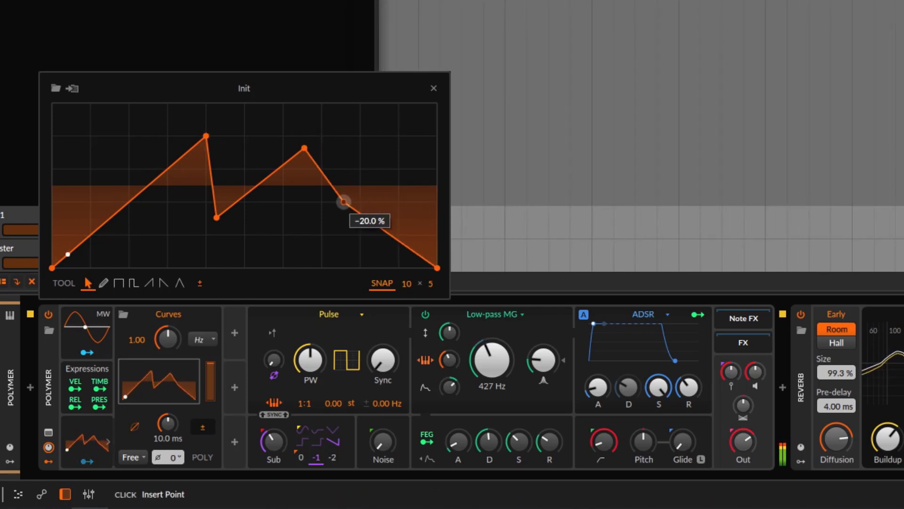
Step: Add a valley below the second peak and a third peak on the ninth line, and shift the first peak with its following points to the second line
{"action": "left_click_drag", "start_coordinate": [337, 178], "coordinate": [355, 235]}
{"action": "left_click_drag", "start_coordinate": [360, 202], "coordinate": [399, 150]}
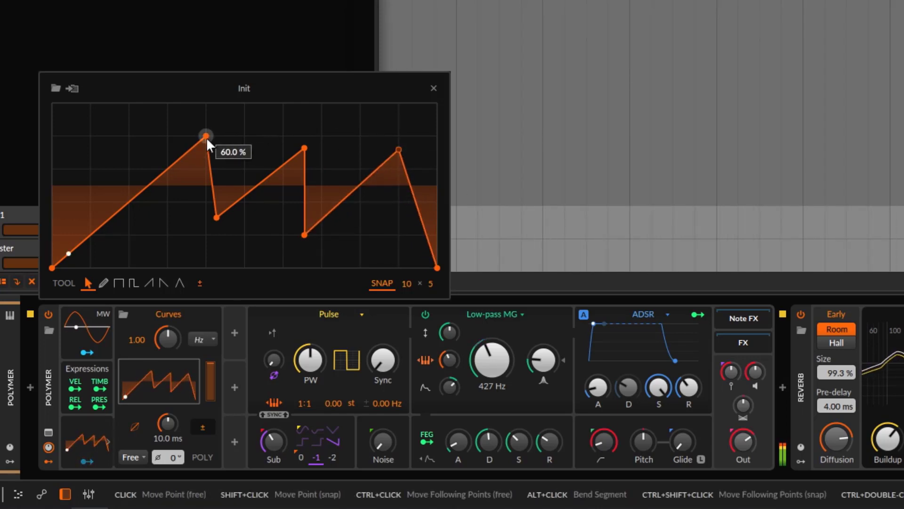
{"action": "left_click_drag", "start_coordinate": [206, 137], "coordinate": [150, 168]}
{"action": "left_click_drag", "start_coordinate": [164, 140], "coordinate": [129, 136]}
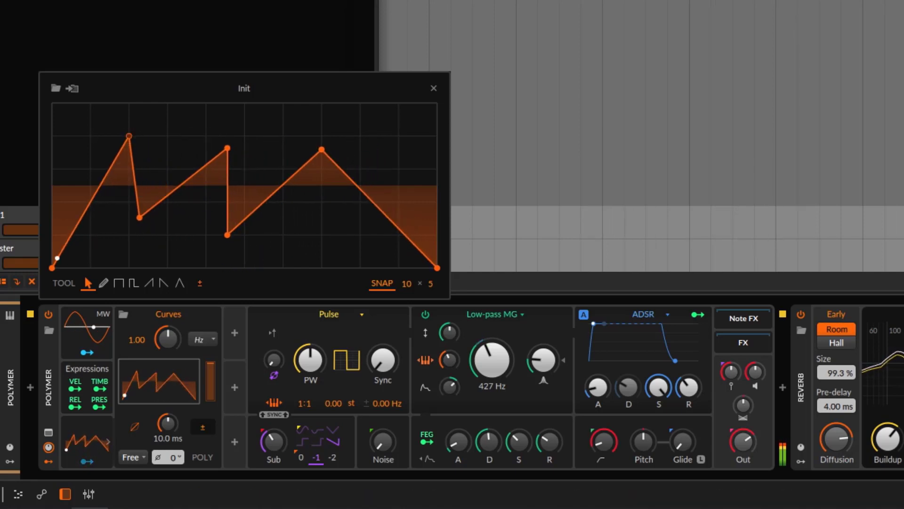
Step: Reduce the curve to a single peak on the fifth grid line, and bend both adjoining segments inward together and back to nearly straight
{"action": "left_click_drag", "start_coordinate": [255, 210], "coordinate": [241, 151]}
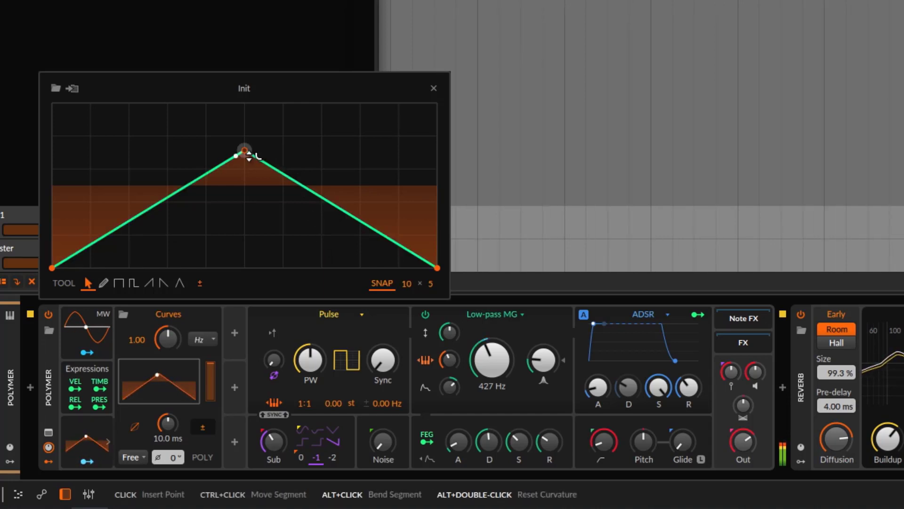
{"action": "mouse_move", "coordinate": [248, 154]}
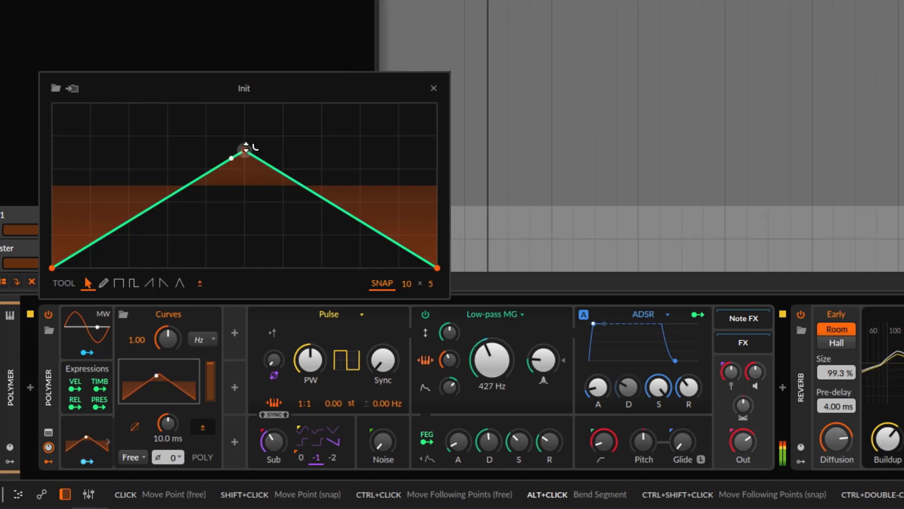
{"action": "mouse_move", "coordinate": [246, 147]}
{"action": "left_mouse_down"}
{"action": "mouse_move", "coordinate": [246, 94]}
{"action": "mouse_move", "coordinate": [246, 165]}
{"action": "left_mouse_up"}
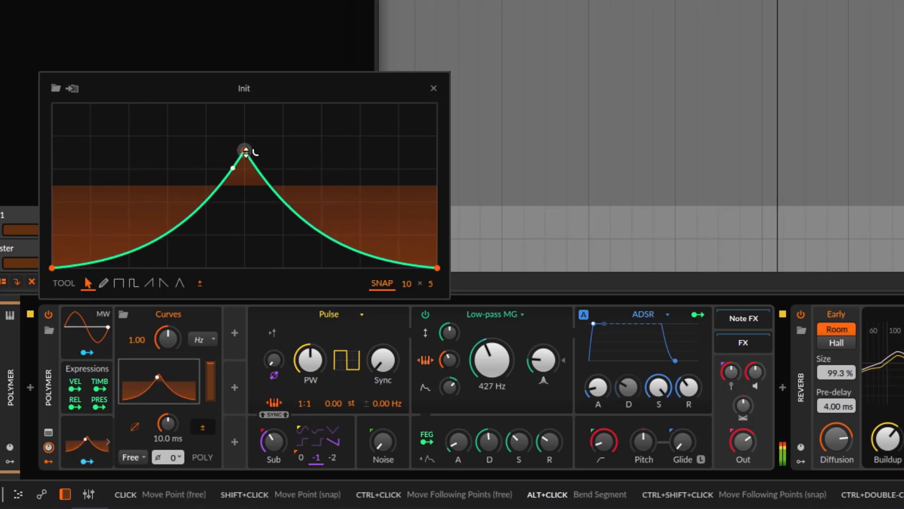
{"action": "left_click", "coordinate": [245, 151]}
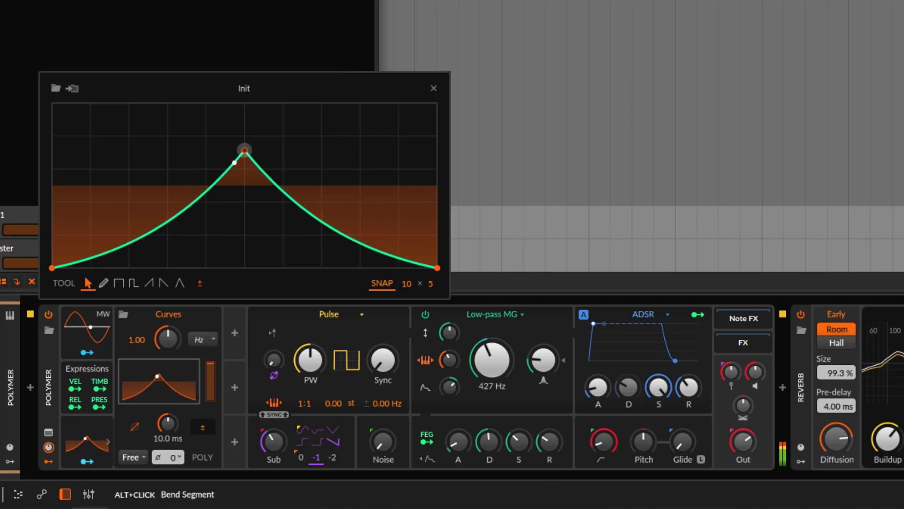
{"action": "mouse_move", "coordinate": [245, 151]}
{"action": "left_mouse_down"}
{"action": "mouse_move", "coordinate": [245, 117]}
{"action": "mouse_move", "coordinate": [245, 136]}
{"action": "left_mouse_up"}
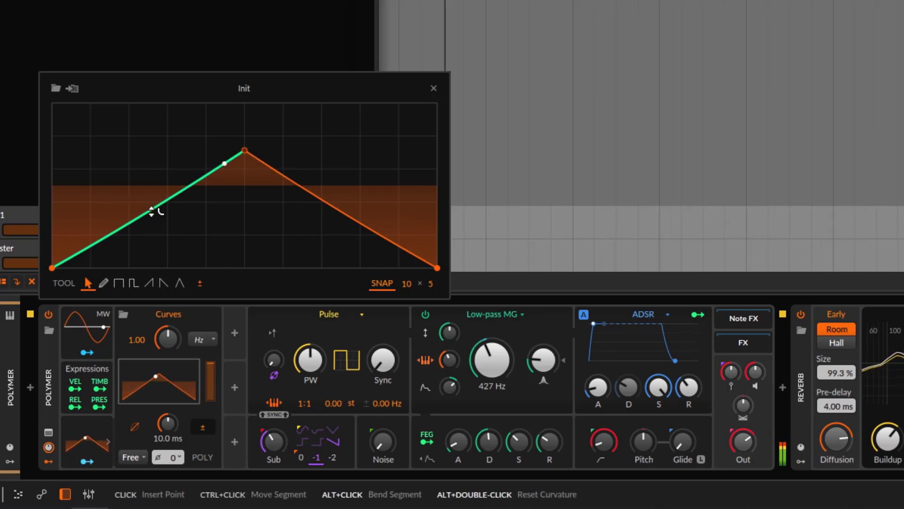
Step: Bend the rising segment before the peak strongly inward and reset its curvature to a straight line
{"action": "left_click_drag", "start_coordinate": [151, 211], "coordinate": [151, 250]}
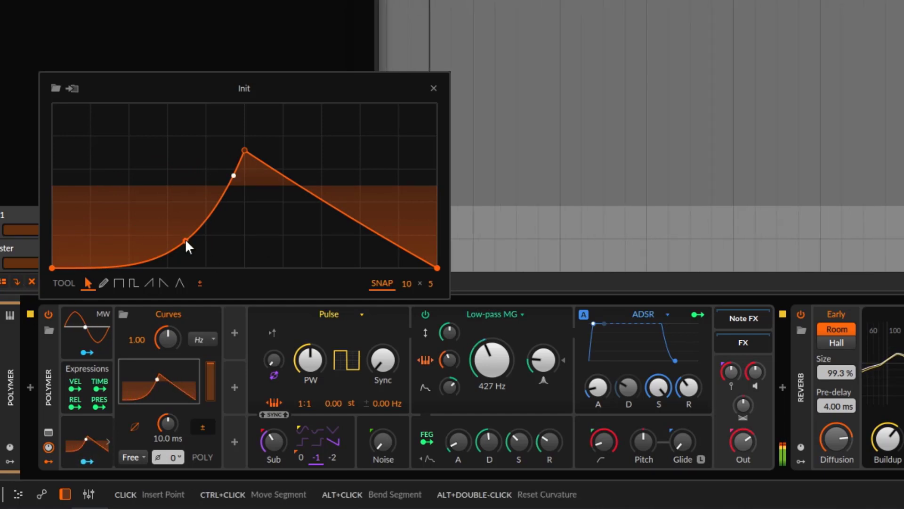
{"action": "left_click_drag", "start_coordinate": [185, 239], "coordinate": [185, 239]}
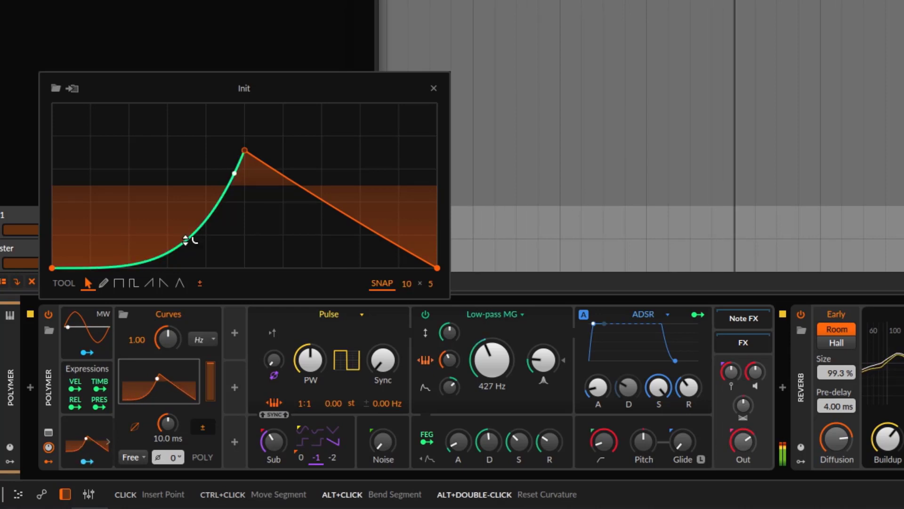
{"action": "double_click", "coordinate": [185, 239], "text": "alt"}
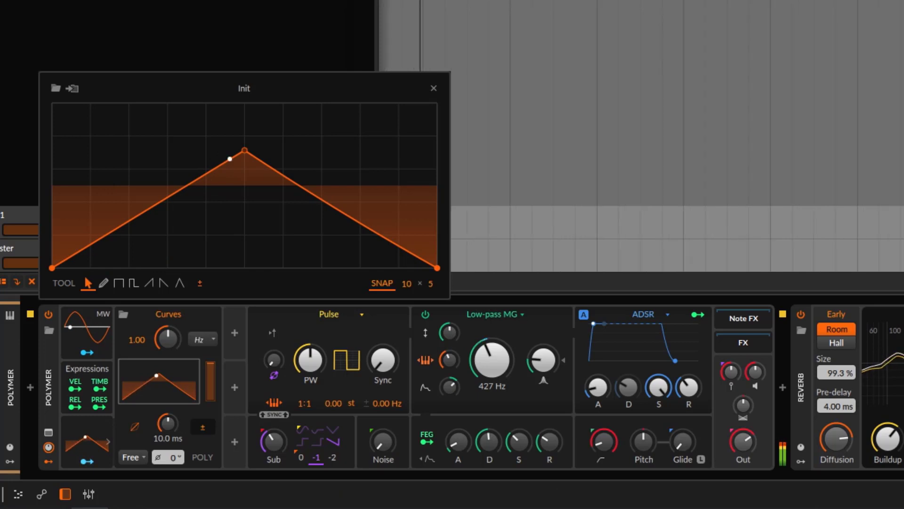
Step: Draw a stepped pattern across all ten grid columns with the Step tool, and redraw individual steps into contrasting high and low levels
{"action": "left_click", "coordinate": [119, 283]}
{"action": "mouse_move", "coordinate": [68, 257]}
{"action": "left_mouse_down"}
{"action": "mouse_move", "coordinate": [104, 242]}
{"action": "mouse_move", "coordinate": [161, 160]}
{"action": "mouse_move", "coordinate": [203, 127]}
{"action": "mouse_move", "coordinate": [249, 126]}
{"action": "mouse_move", "coordinate": [274, 240]}
{"action": "mouse_move", "coordinate": [372, 186]}
{"action": "mouse_move", "coordinate": [383, 136]}
{"action": "mouse_move", "coordinate": [419, 121]}
{"action": "left_mouse_up"}
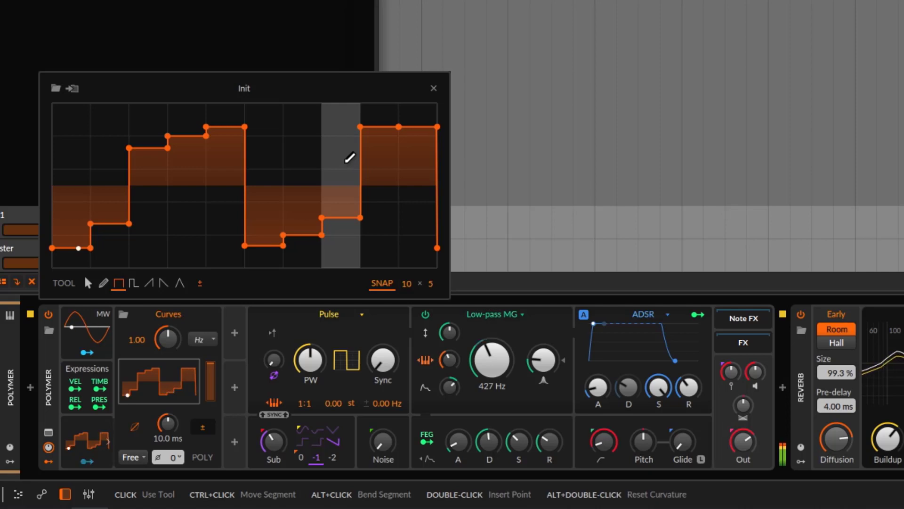
{"action": "mouse_move", "coordinate": [344, 163]}
{"action": "left_mouse_down"}
{"action": "mouse_move", "coordinate": [340, 184]}
{"action": "mouse_move", "coordinate": [340, 134]}
{"action": "mouse_move", "coordinate": [341, 221]}
{"action": "mouse_move", "coordinate": [341, 139]}
{"action": "left_mouse_up"}
{"action": "mouse_move", "coordinate": [302, 235]}
{"action": "left_mouse_down"}
{"action": "mouse_move", "coordinate": [279, 187]}
{"action": "mouse_move", "coordinate": [226, 169]}
{"action": "left_mouse_up"}
{"action": "mouse_move", "coordinate": [154, 130]}
{"action": "left_mouse_down"}
{"action": "mouse_move", "coordinate": [147, 211]}
{"action": "mouse_move", "coordinate": [155, 163]}
{"action": "left_mouse_up"}
{"action": "left_click_drag", "start_coordinate": [188, 136], "coordinate": [188, 242]}
{"action": "left_click_drag", "start_coordinate": [380, 127], "coordinate": [380, 246]}
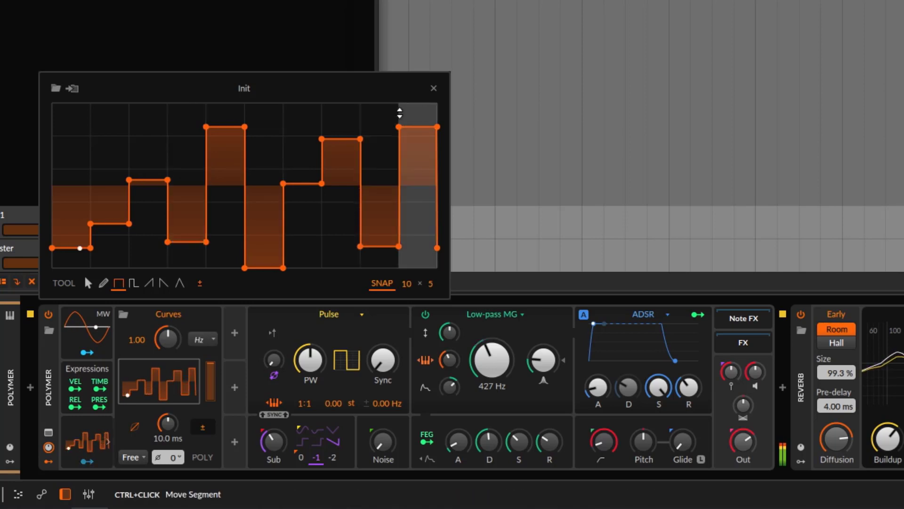
{"action": "left_click_drag", "start_coordinate": [410, 115], "coordinate": [409, 159]}
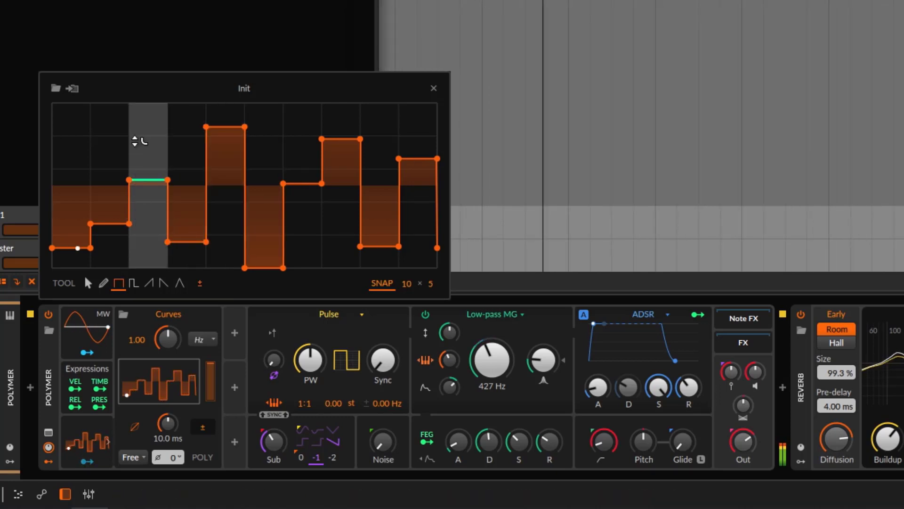
Step: Slope the tops of the third and fifth steps downward by moving one end point each, and bend both into inward-curving decays
{"action": "mouse_move", "coordinate": [128, 184]}
{"action": "left_click_drag", "start_coordinate": [128, 184], "coordinate": [128, 137]}
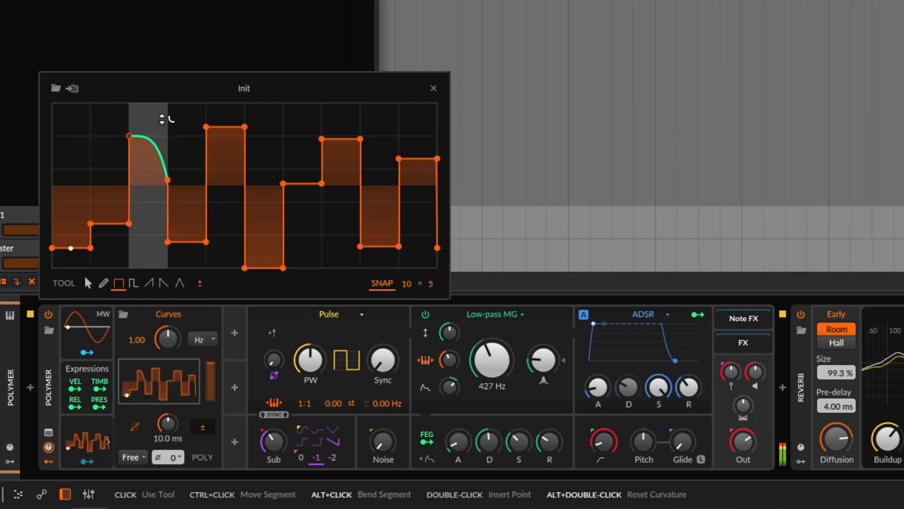
{"action": "left_click_drag", "start_coordinate": [168, 115], "coordinate": [167, 150]}
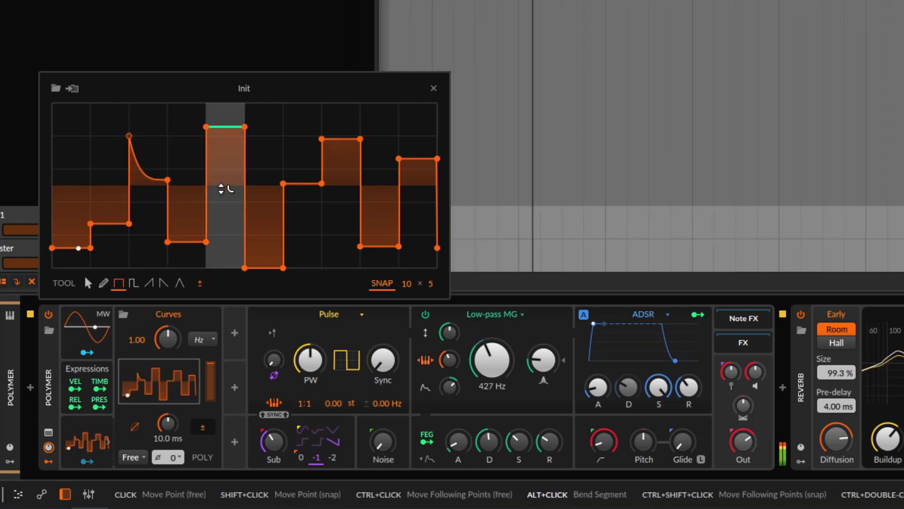
{"action": "left_click_drag", "start_coordinate": [244, 127], "coordinate": [245, 267]}
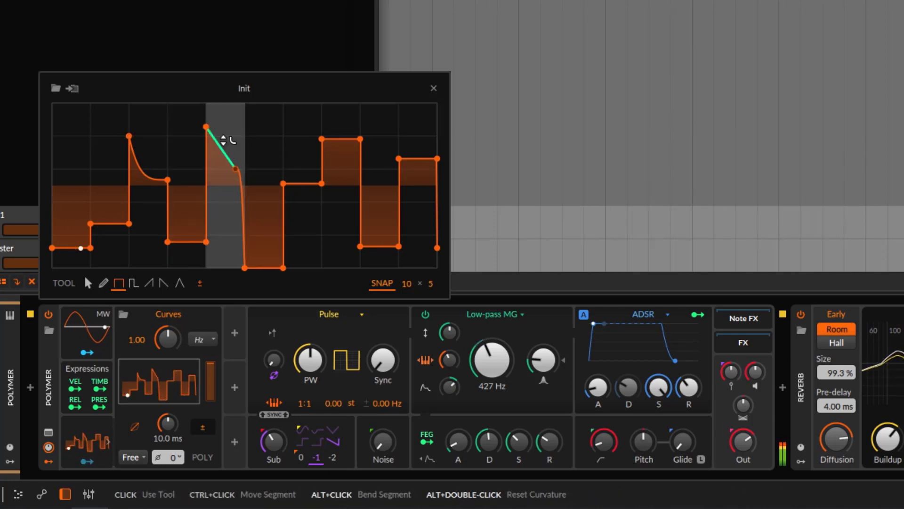
{"action": "left_click_drag", "start_coordinate": [229, 146], "coordinate": [233, 169]}
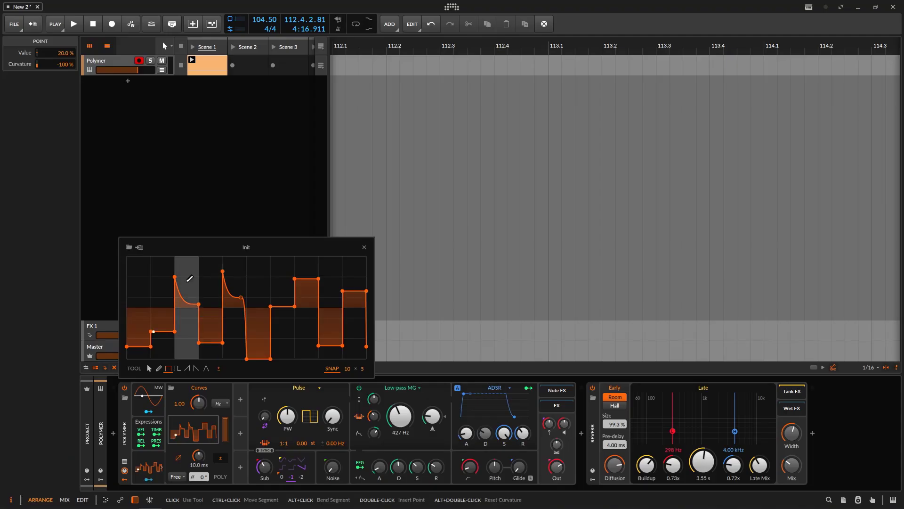
Step: Reset the curve to its default triangle and double its content three times
{"action": "right_click", "coordinate": [241, 279]}
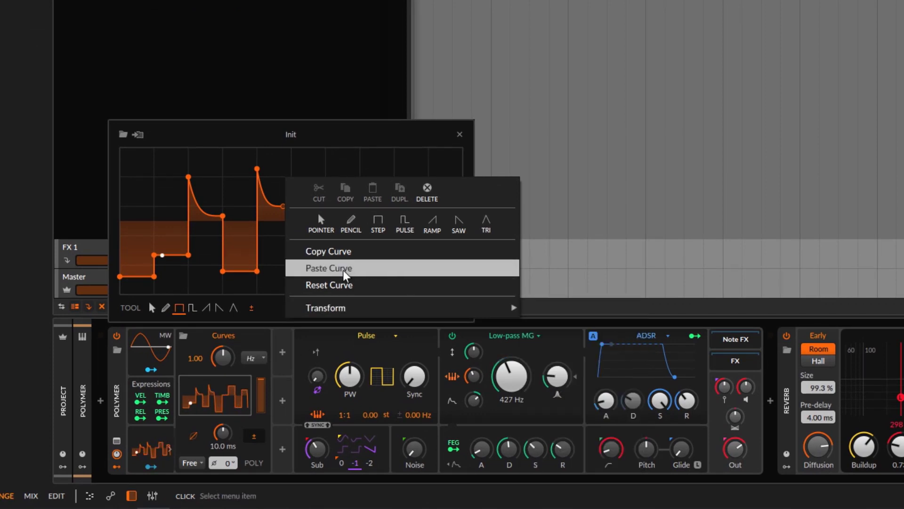
{"action": "left_click", "coordinate": [348, 289]}
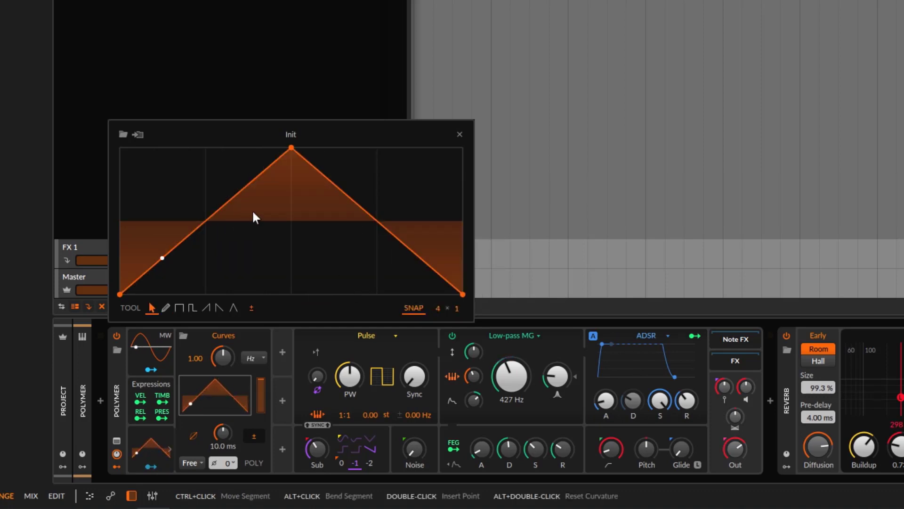
{"action": "right_click", "coordinate": [295, 219]}
{"action": "mouse_move", "coordinate": [364, 353]}
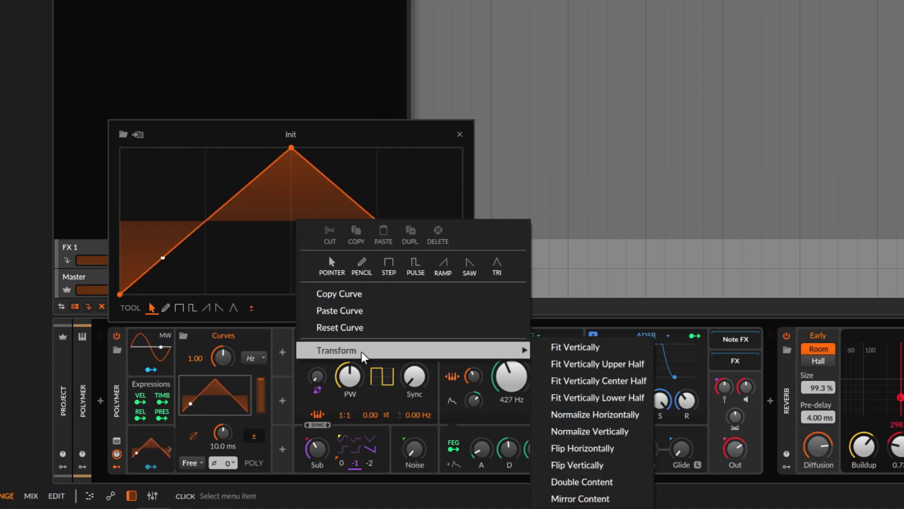
{"action": "right_click", "coordinate": [368, 165]}
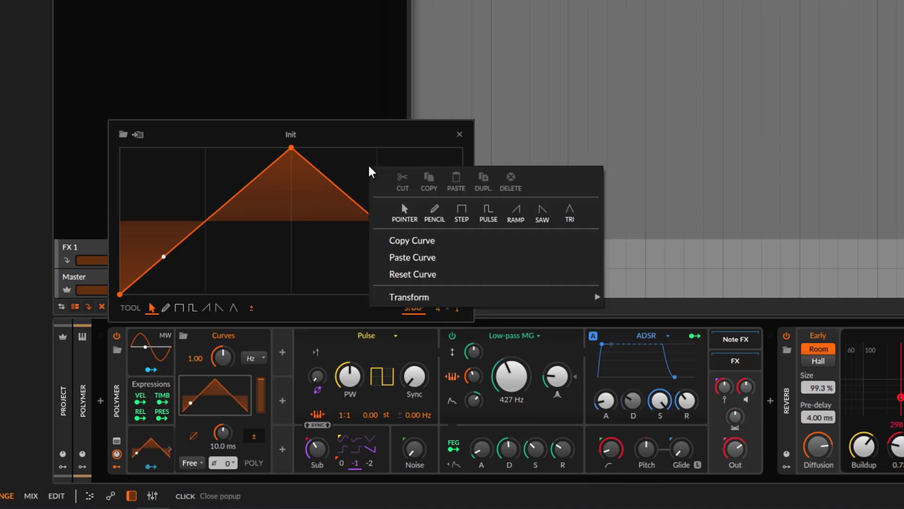
{"action": "mouse_move", "coordinate": [466, 297]}
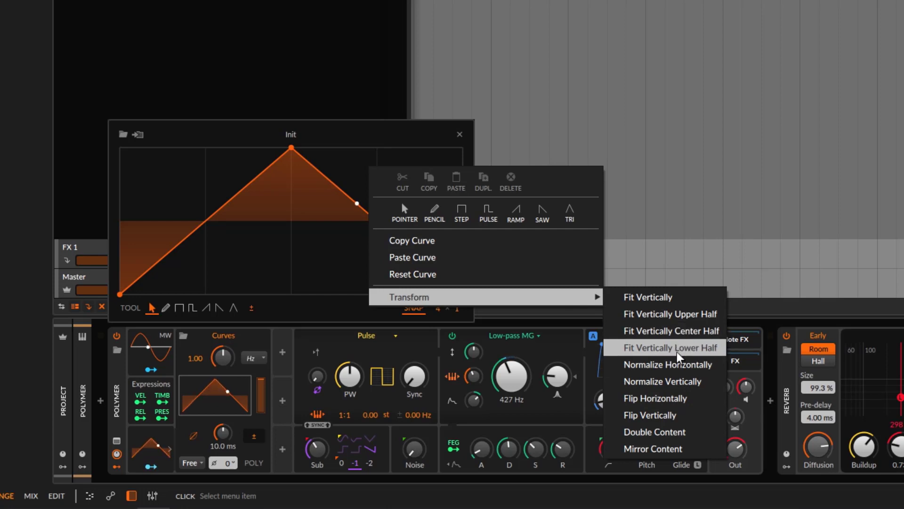
{"action": "left_click", "coordinate": [679, 433]}
{"action": "right_click", "coordinate": [438, 176]}
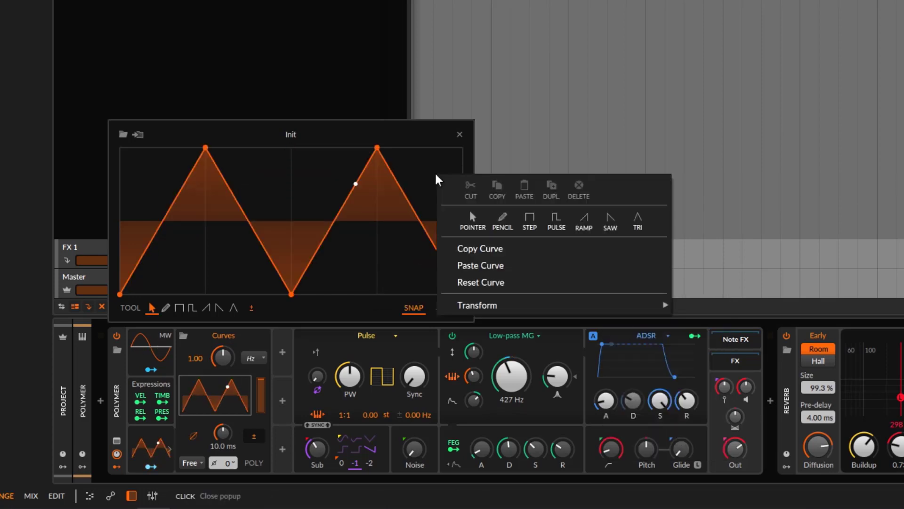
{"action": "mouse_move", "coordinate": [537, 305]}
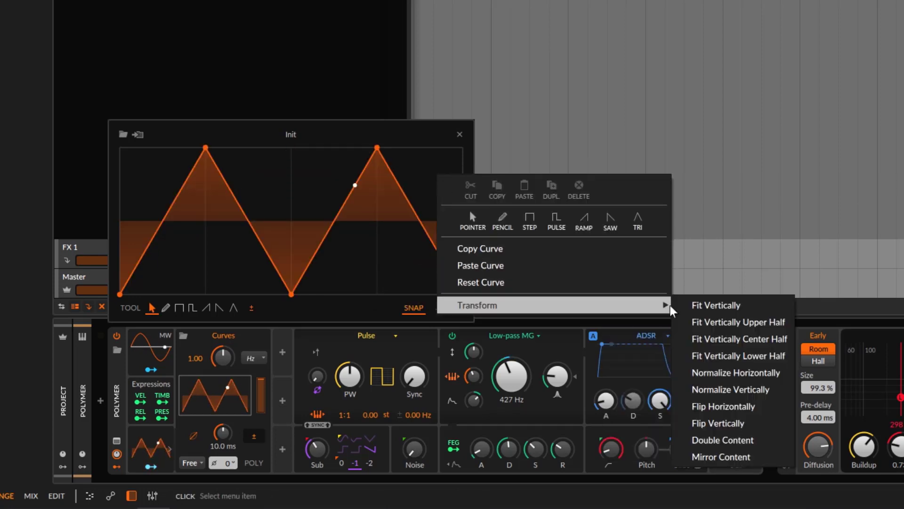
{"action": "left_click", "coordinate": [745, 439]}
{"action": "right_click", "coordinate": [376, 183]}
{"action": "mouse_move", "coordinate": [518, 312]}
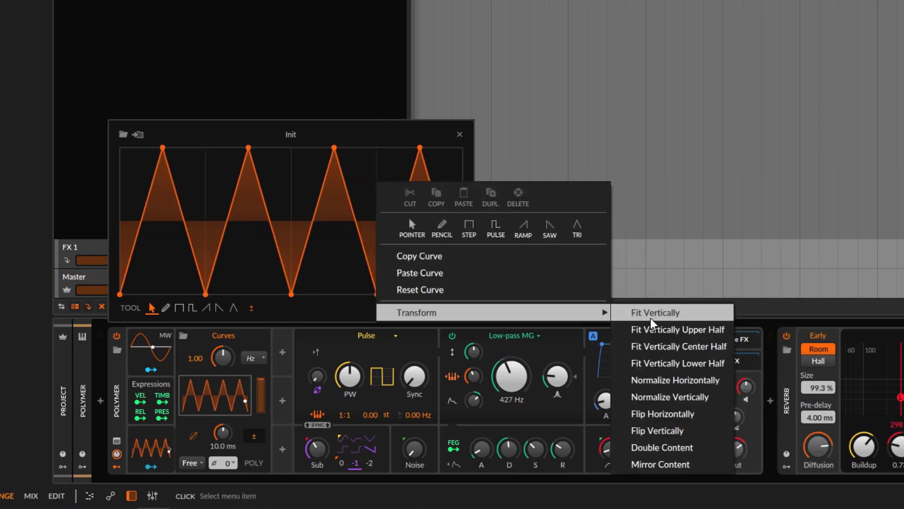
{"action": "left_click", "coordinate": [687, 448]}
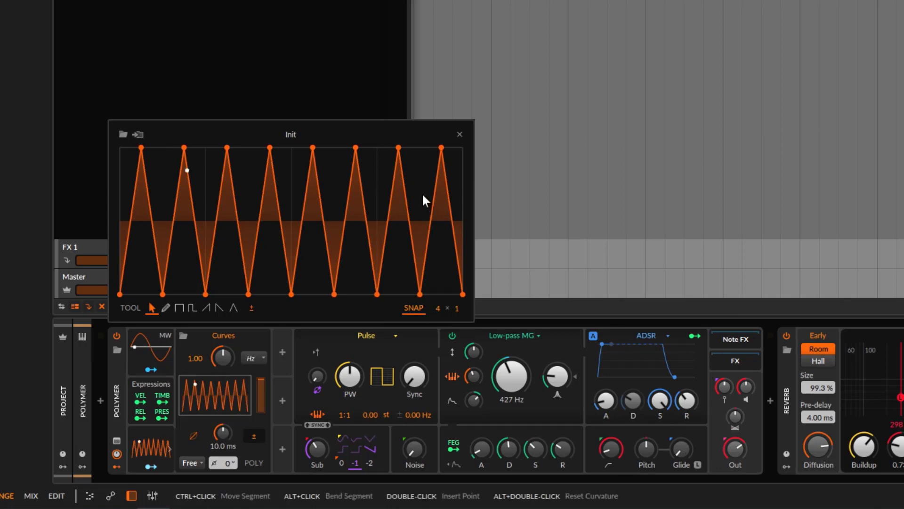
Step: Start playback and fit the repeated triangle curve vertically into the upper half
{"action": "key", "text": "space"}
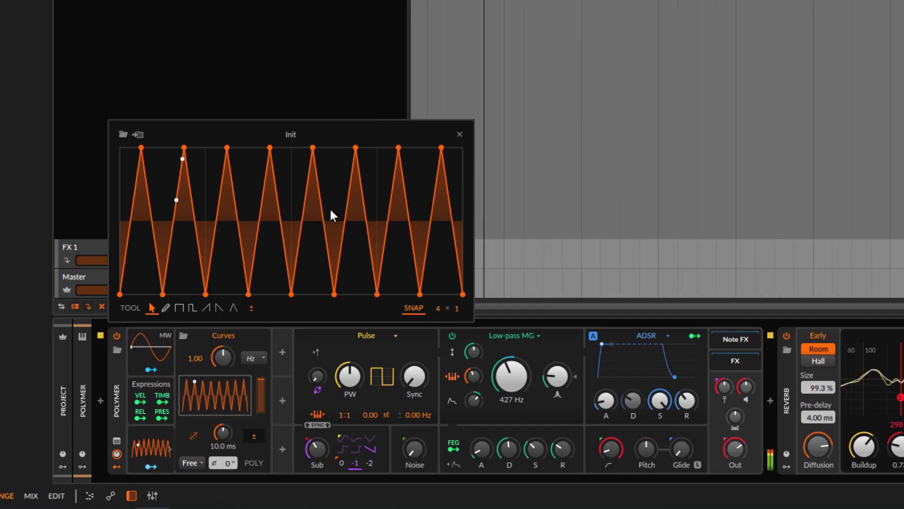
{"action": "right_click", "coordinate": [341, 175]}
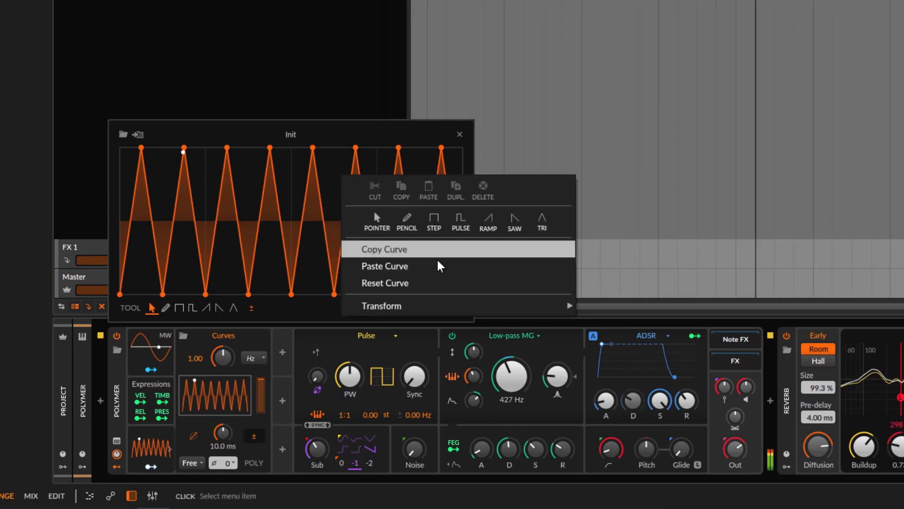
{"action": "mouse_move", "coordinate": [542, 306]}
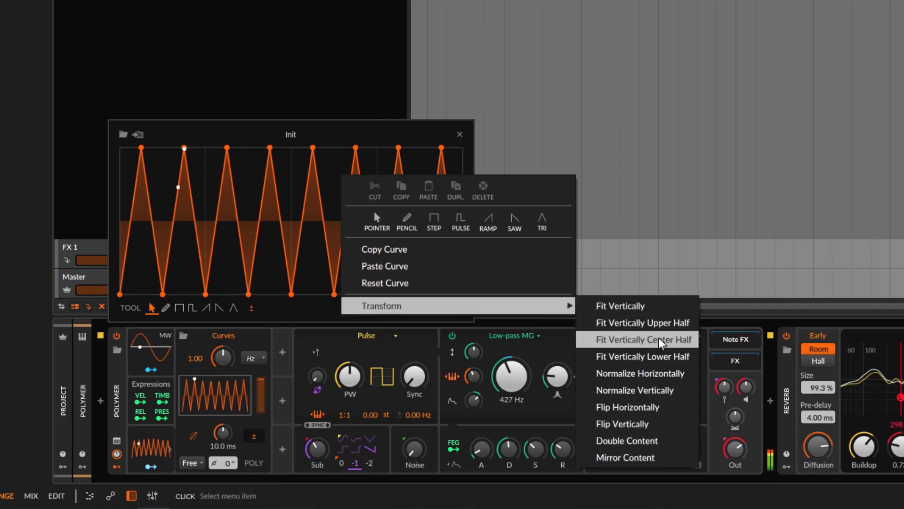
{"action": "left_click", "coordinate": [658, 322]}
Step: Normalize the curve horizontally and mirror its content
{"action": "right_click", "coordinate": [377, 260]}
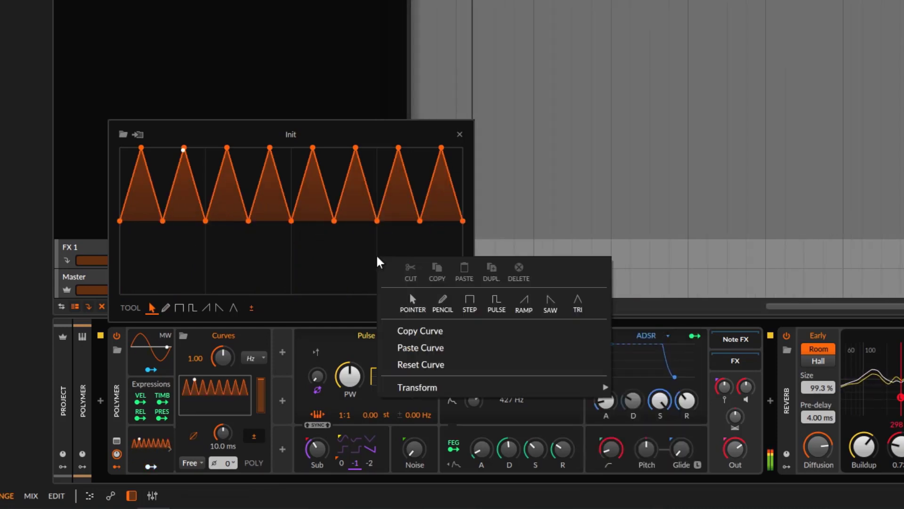
{"action": "mouse_move", "coordinate": [495, 388]}
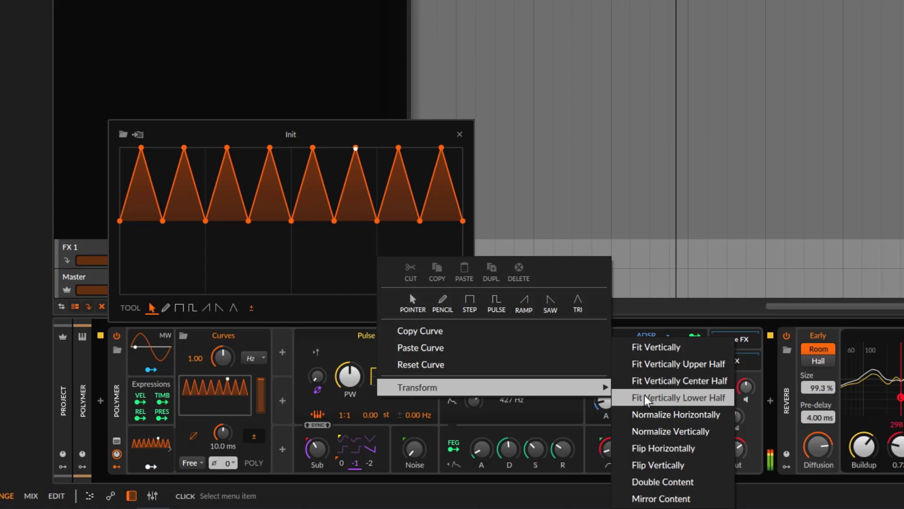
{"action": "left_click", "coordinate": [675, 413]}
{"action": "right_click", "coordinate": [388, 253]}
{"action": "mouse_move", "coordinate": [556, 382]}
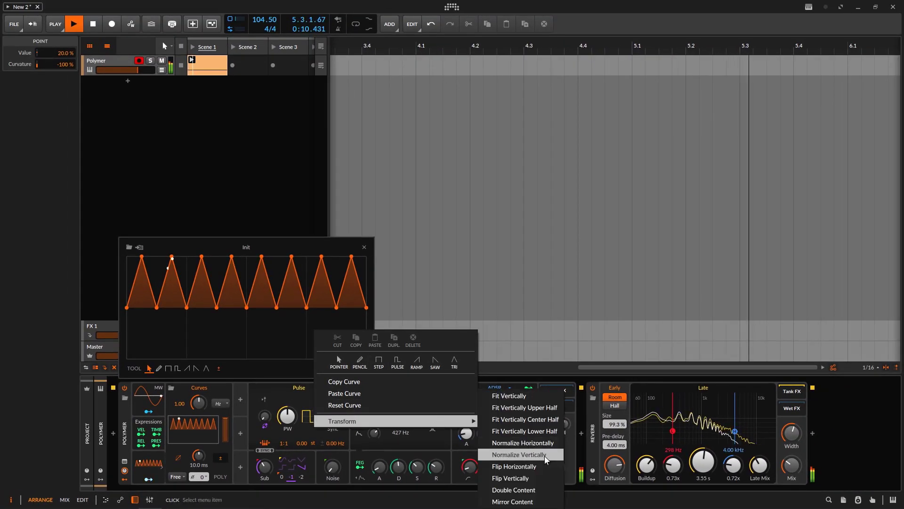
{"action": "left_click", "coordinate": [511, 501]}
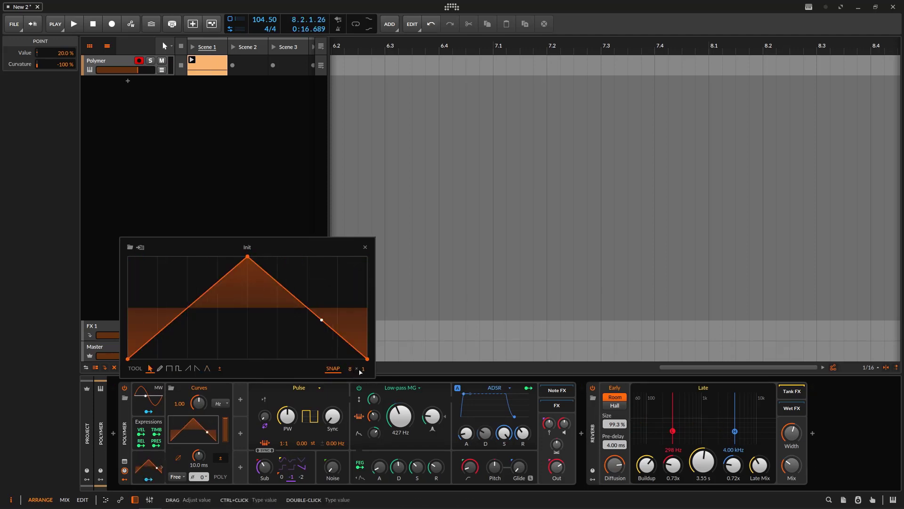
Step: Set the snap grid to 8 by 4 and draw saw shapes of varying height across all eight columns with the Saw tool
{"action": "scroll", "coordinate": [361, 369], "scroll_direction": "up", "scroll_amount": 3}
{"action": "left_click", "coordinate": [197, 368]}
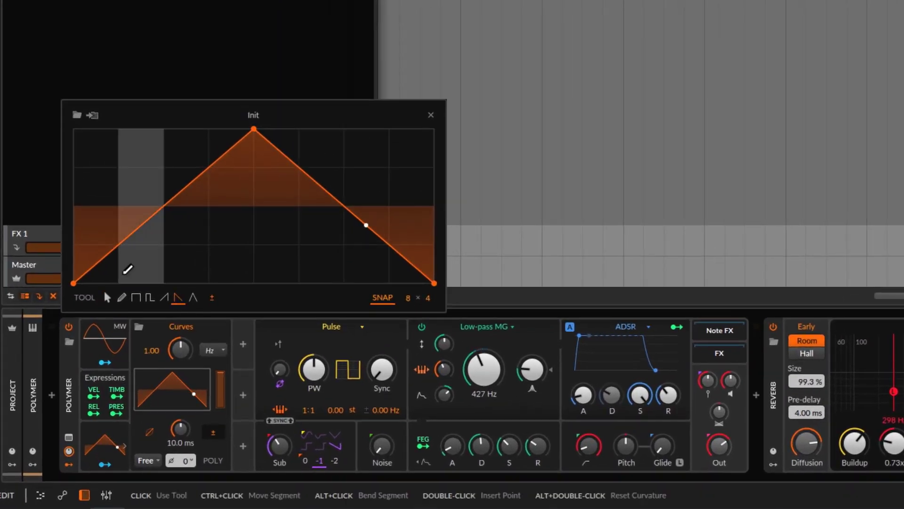
{"action": "mouse_move", "coordinate": [128, 269]}
{"action": "left_mouse_down"}
{"action": "mouse_move", "coordinate": [96, 275]}
{"action": "mouse_move", "coordinate": [173, 216]}
{"action": "mouse_move", "coordinate": [203, 177]}
{"action": "mouse_move", "coordinate": [297, 250]}
{"action": "mouse_move", "coordinate": [308, 278]}
{"action": "mouse_move", "coordinate": [416, 131]}
{"action": "left_mouse_up"}
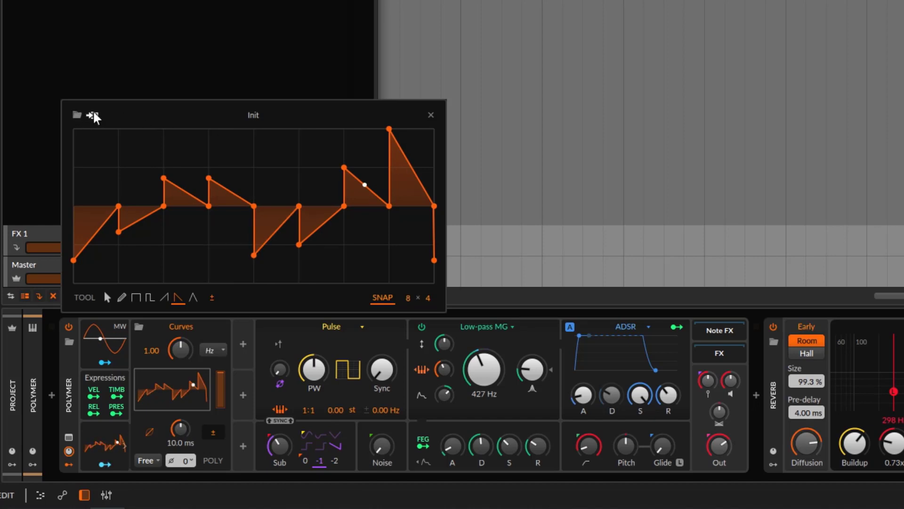
Step: Start playback and audition the Periodic curve presets Harm-Triangles II, Multiplex, Rollercoast I and Smooth Square
{"action": "left_click", "coordinate": [77, 115]}
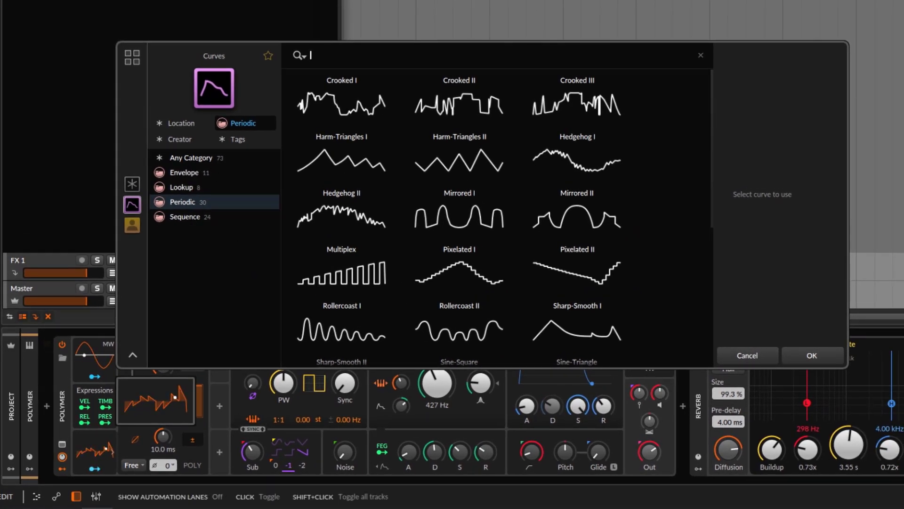
{"action": "key", "text": "space"}
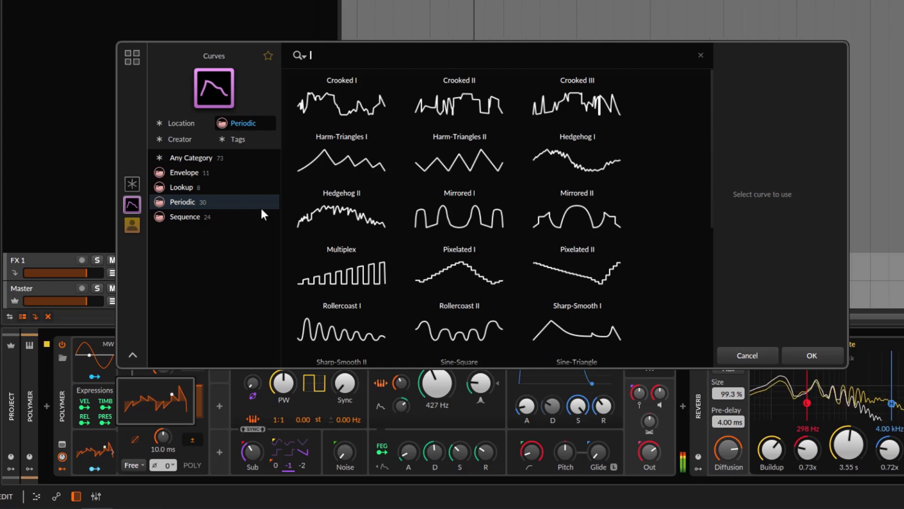
{"action": "left_click", "coordinate": [457, 165]}
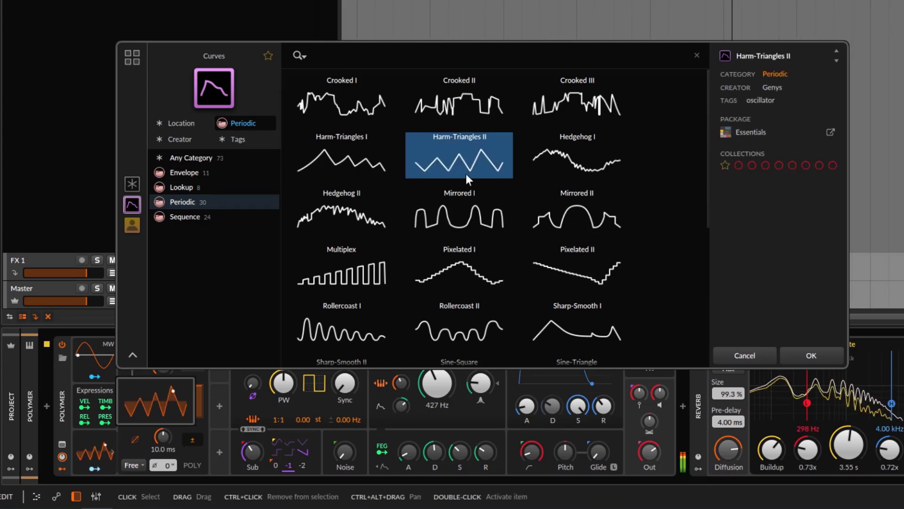
{"action": "left_click", "coordinate": [345, 272]}
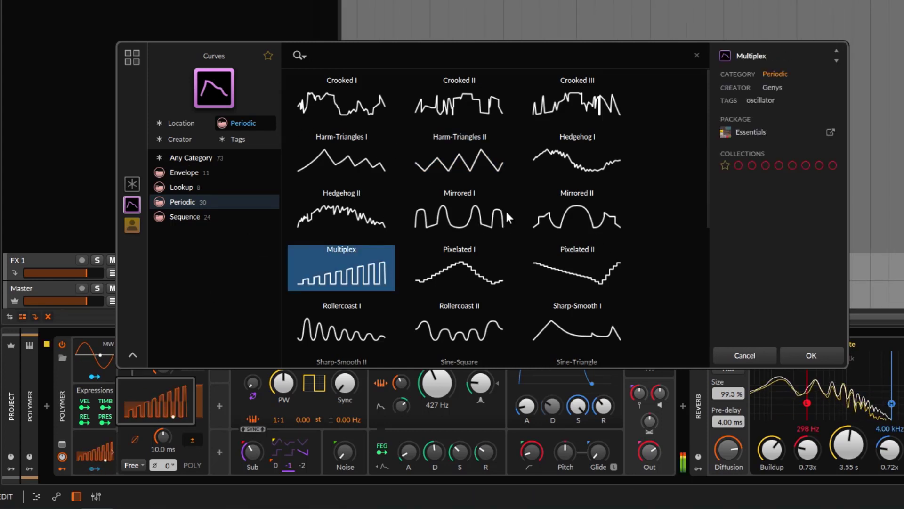
{"action": "scroll", "coordinate": [342, 257], "scroll_direction": "down", "scroll_amount": 2}
{"action": "left_click", "coordinate": [339, 242]}
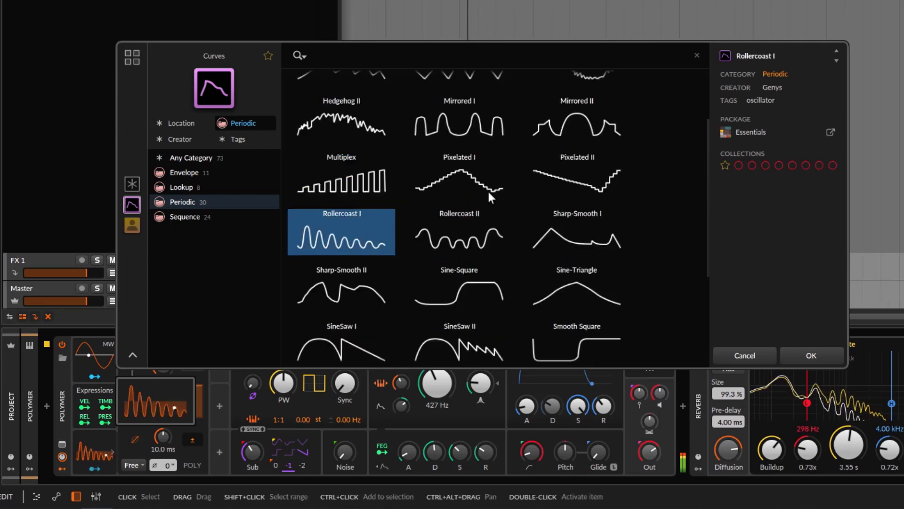
{"action": "scroll", "coordinate": [494, 212], "scroll_direction": "down", "scroll_amount": 2}
{"action": "left_click", "coordinate": [581, 251]}
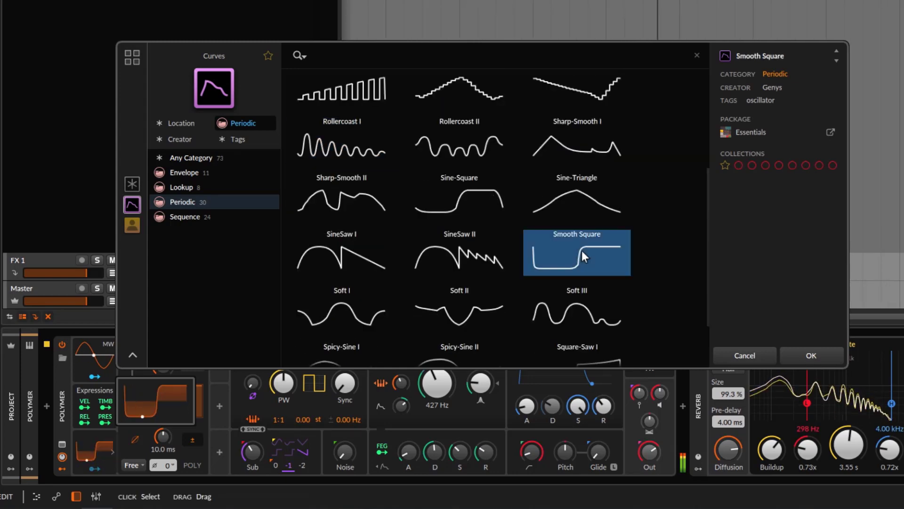
Step: Audition another Periodic preset and load Rollercoast II into the Curves modulator
{"action": "left_click", "coordinate": [343, 188]}
{"action": "left_click", "coordinate": [478, 142]}
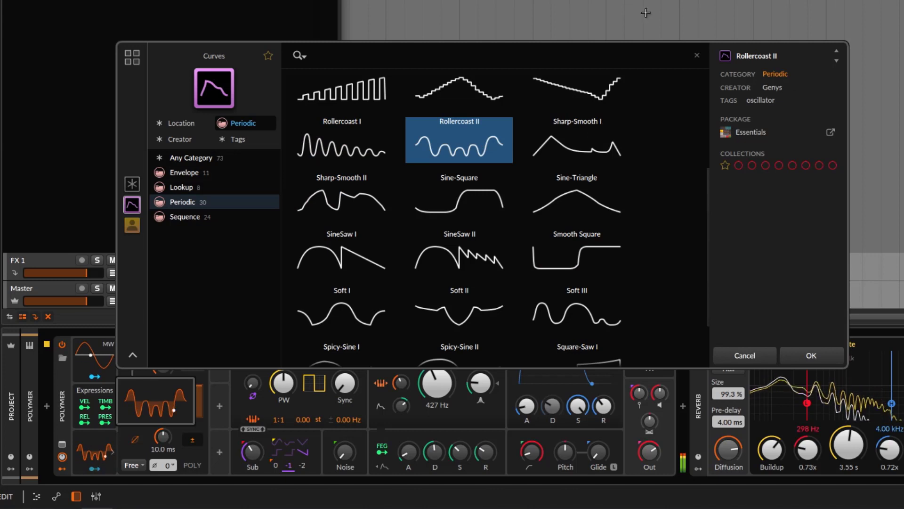
{"action": "left_click", "coordinate": [799, 353]}
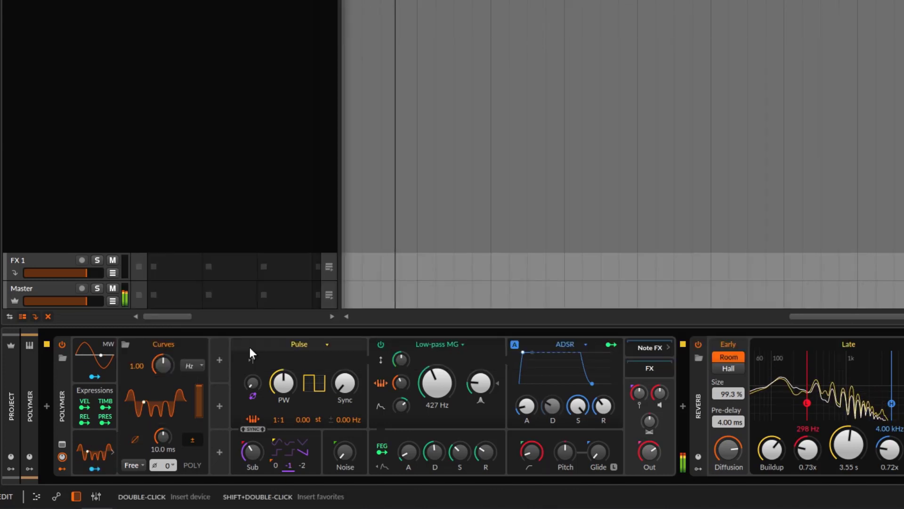
Step: Open the curve editor and reshape the middle points of Rollercoast II into rising ramps with sharp vertical drops
{"action": "left_click", "coordinate": [166, 400]}
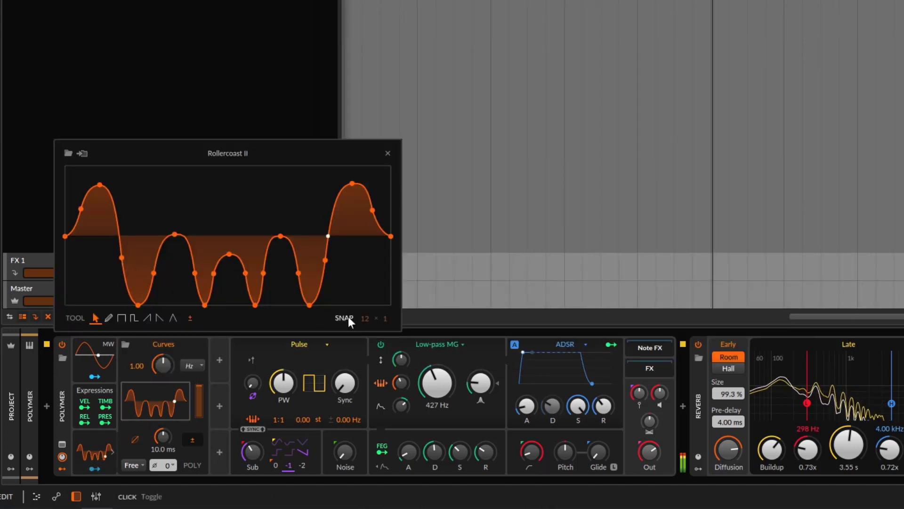
{"action": "left_click_drag", "start_coordinate": [152, 215], "coordinate": [334, 279]}
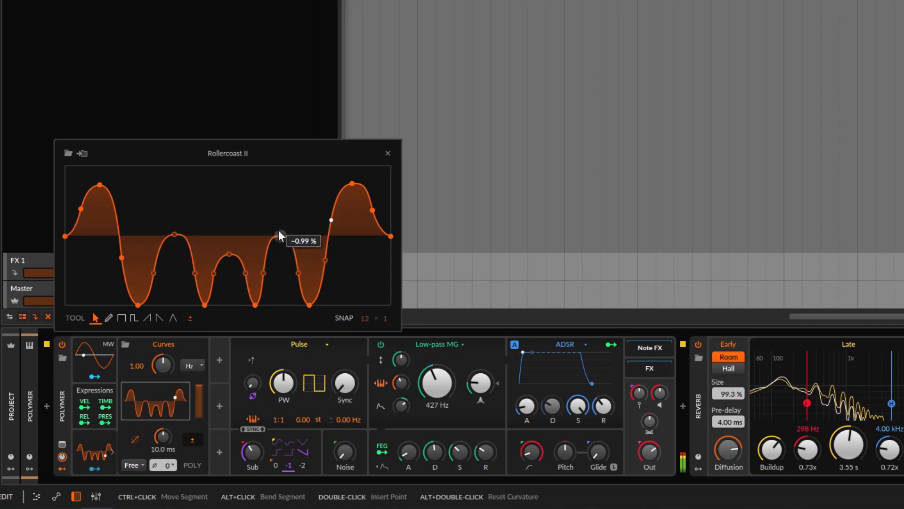
{"action": "left_click_drag", "start_coordinate": [280, 235], "coordinate": [309, 166]}
{"action": "key", "text": "ctrl+z"}
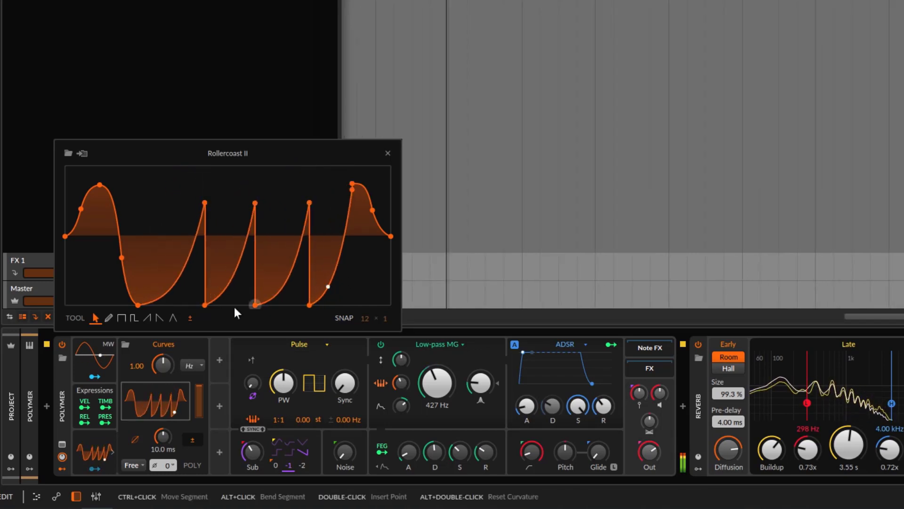
Step: View the settings for saving the curve to the library, including the category choices, and cancel without saving
{"action": "left_click", "coordinate": [82, 154]}
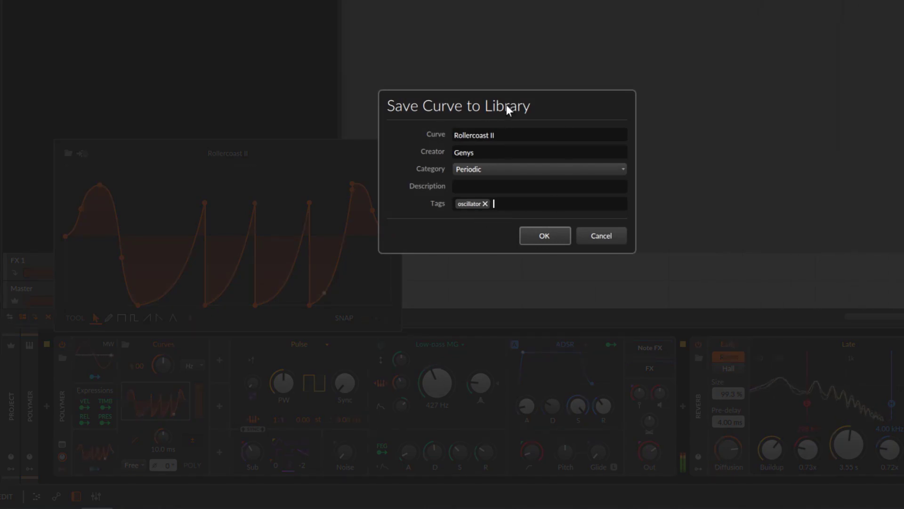
{"action": "left_click", "coordinate": [514, 168]}
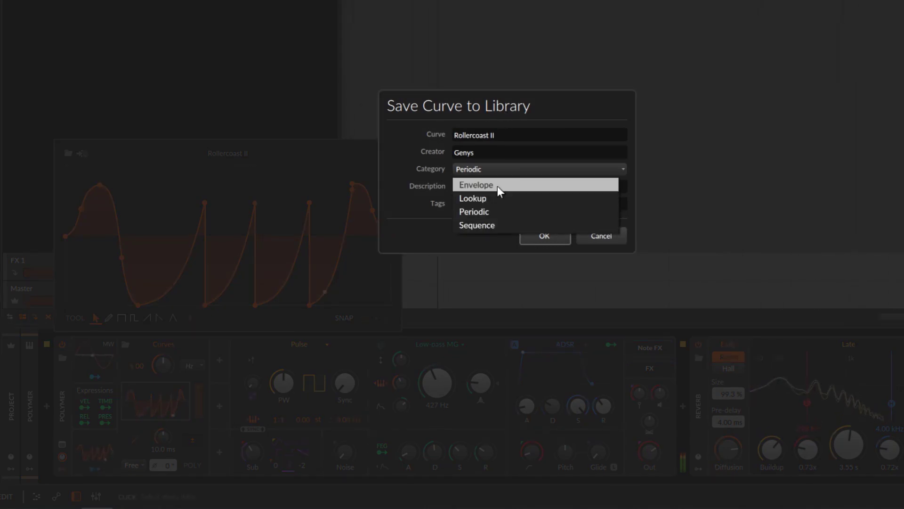
{"action": "left_click", "coordinate": [504, 106]}
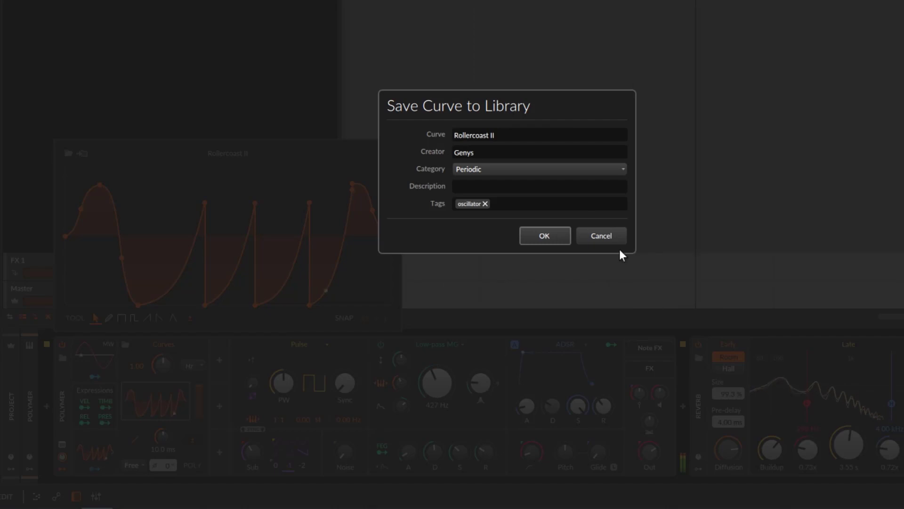
{"action": "left_click", "coordinate": [602, 231]}
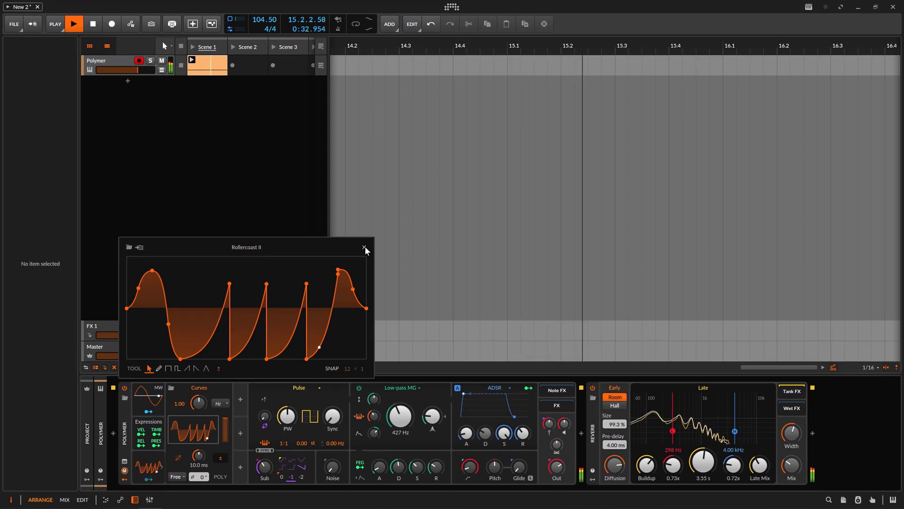
Step: Load the Periodic preset Harm-Triangles I into the Curves modulator and restart playback
{"action": "left_click", "coordinate": [364, 247]}
{"action": "left_click", "coordinate": [203, 428]}
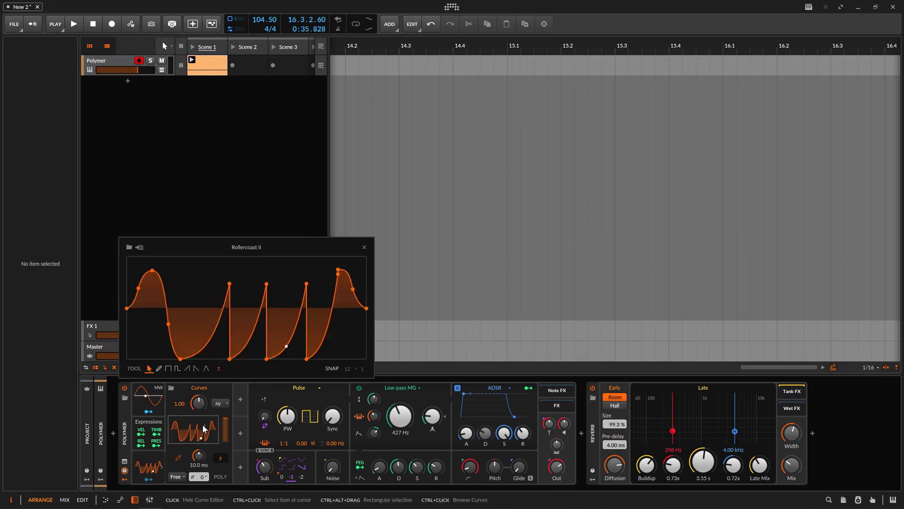
{"action": "left_click", "coordinate": [129, 248]}
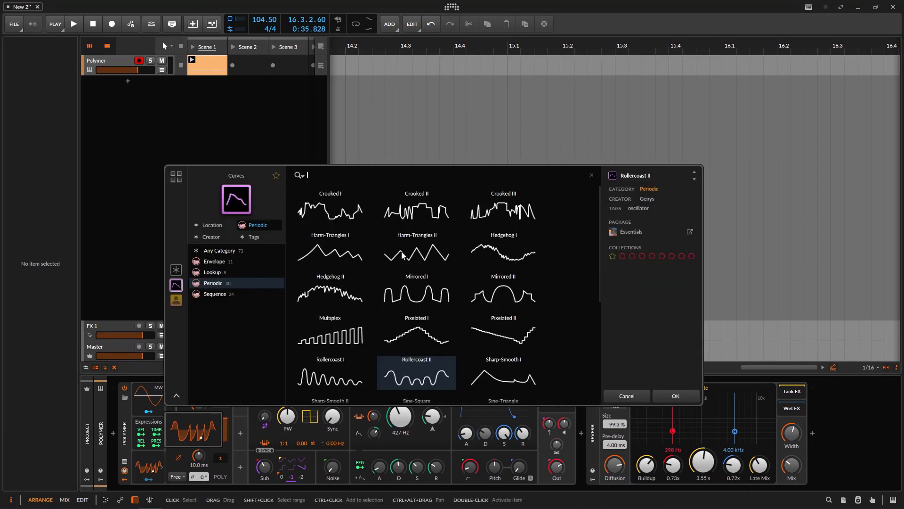
{"action": "left_click", "coordinate": [329, 250]}
{"action": "left_click", "coordinate": [193, 48]}
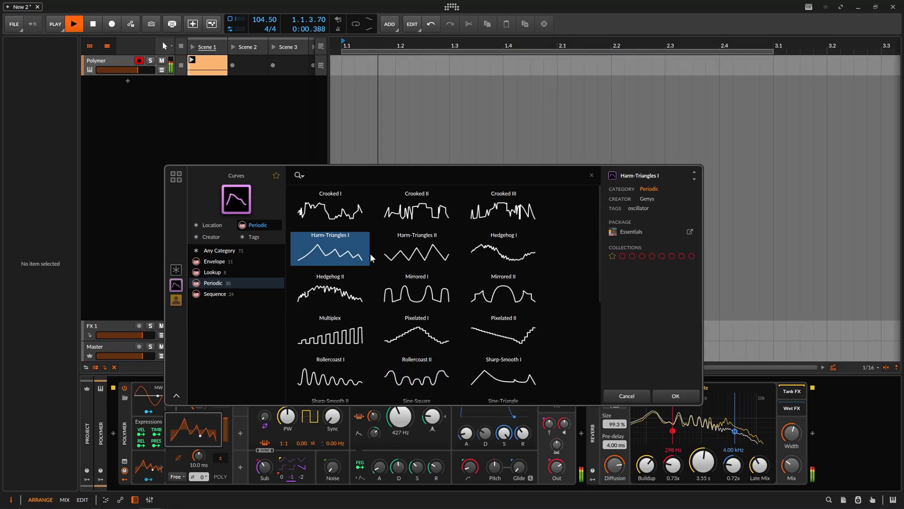
{"action": "left_click", "coordinate": [675, 396]}
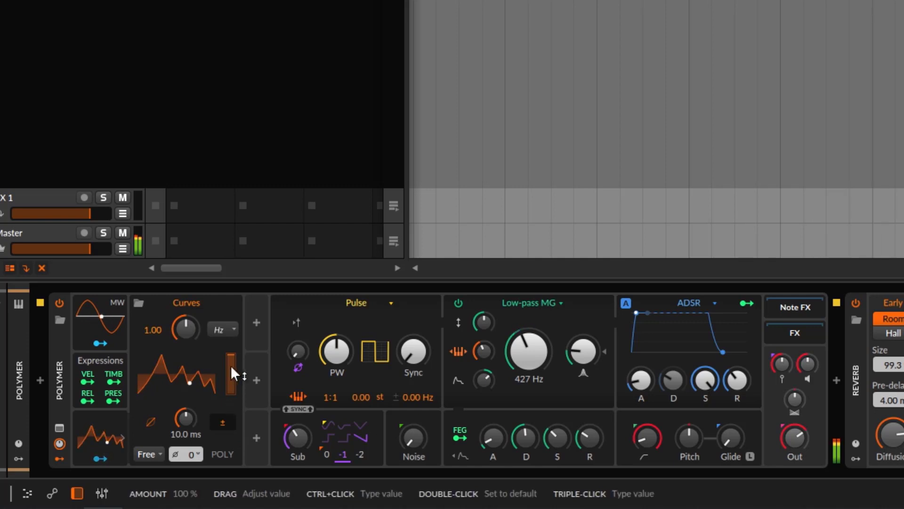
Step: Lower the Curves modulation amount to about 52 % and return it to 100 %
{"action": "left_click_drag", "start_coordinate": [233, 357], "coordinate": [233, 374]}
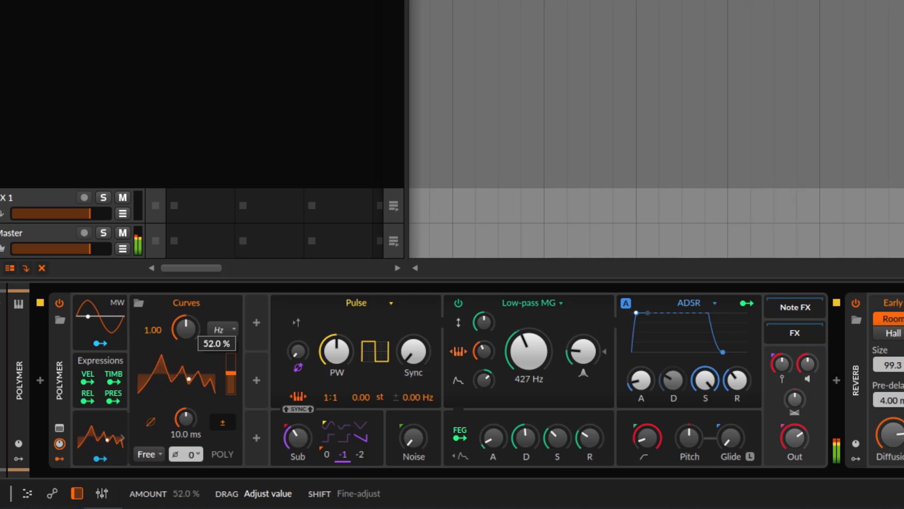
{"action": "left_click_drag", "start_coordinate": [231, 378], "coordinate": [231, 354]}
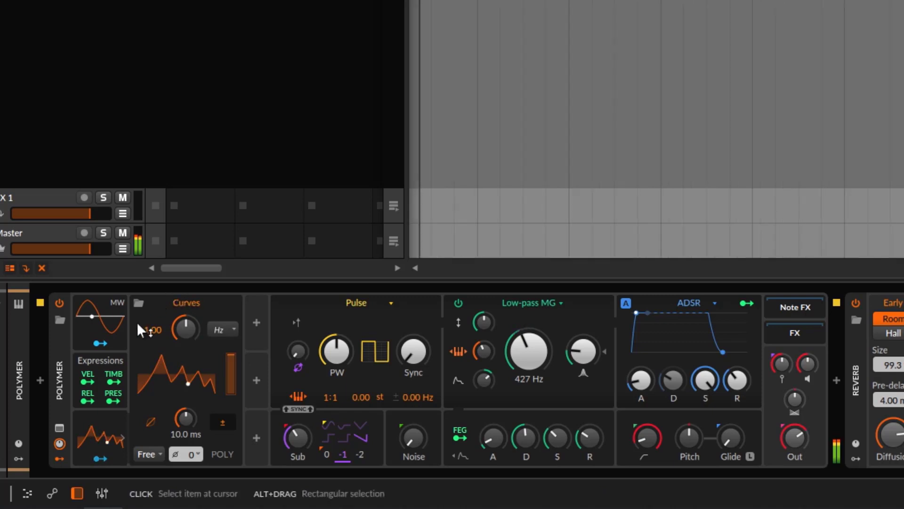
Step: Reset the Curves rate to its default and set the timebase to Bar
{"action": "left_click", "coordinate": [227, 331]}
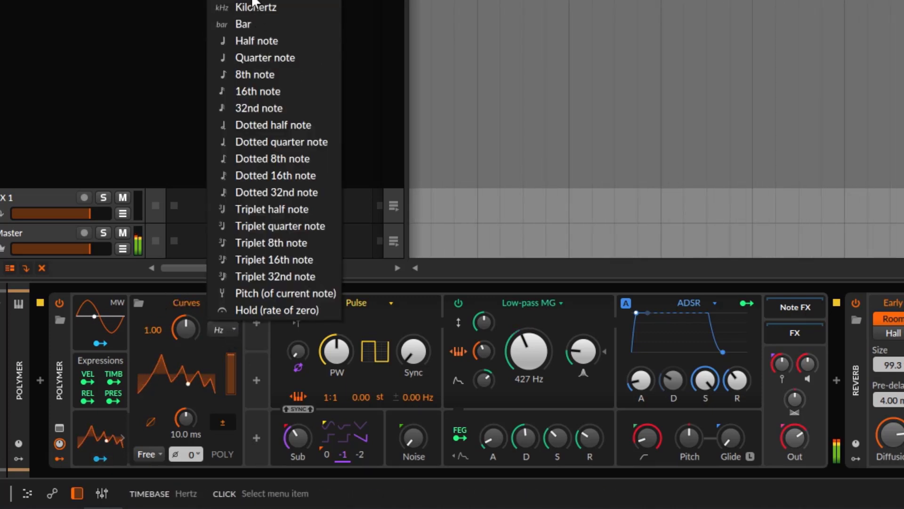
{"action": "left_click", "coordinate": [173, 1]}
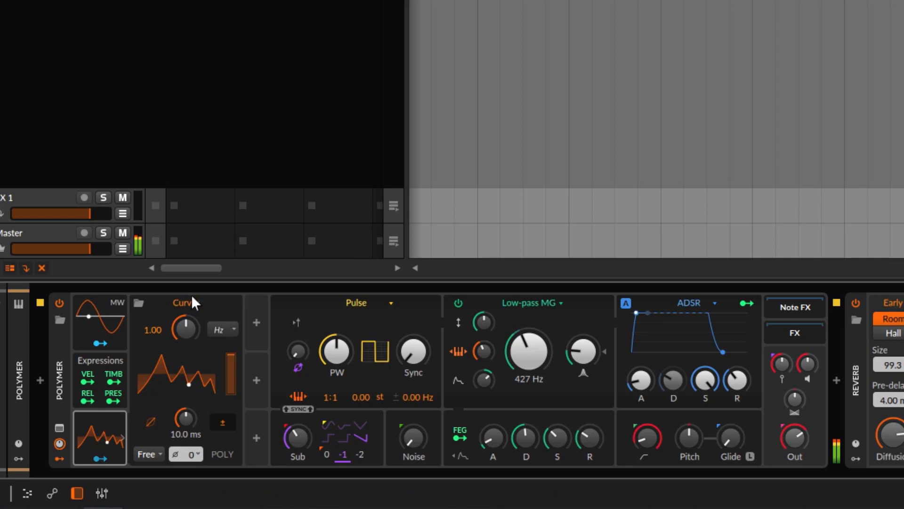
{"action": "mouse_move", "coordinate": [190, 326]}
{"action": "left_mouse_down"}
{"action": "mouse_move", "coordinate": [190, 292]}
{"action": "mouse_move", "coordinate": [191, 326]}
{"action": "left_mouse_up"}
{"action": "double_click", "coordinate": [190, 326]}
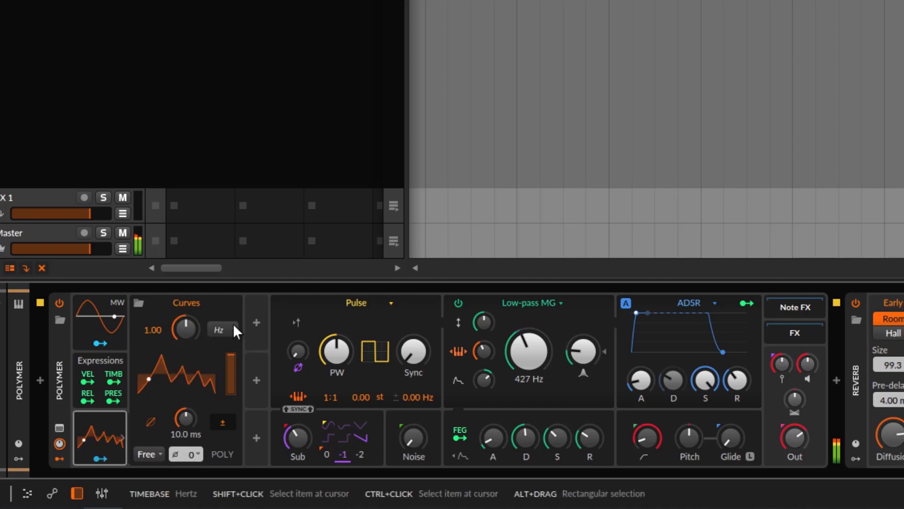
{"action": "left_click", "coordinate": [225, 327]}
{"action": "left_click", "coordinate": [189, 325]}
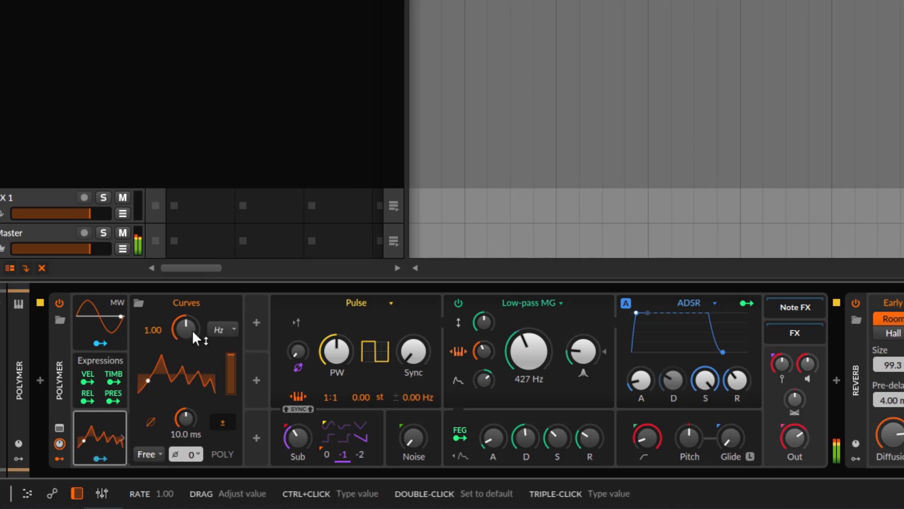
{"action": "left_click", "coordinate": [222, 329]}
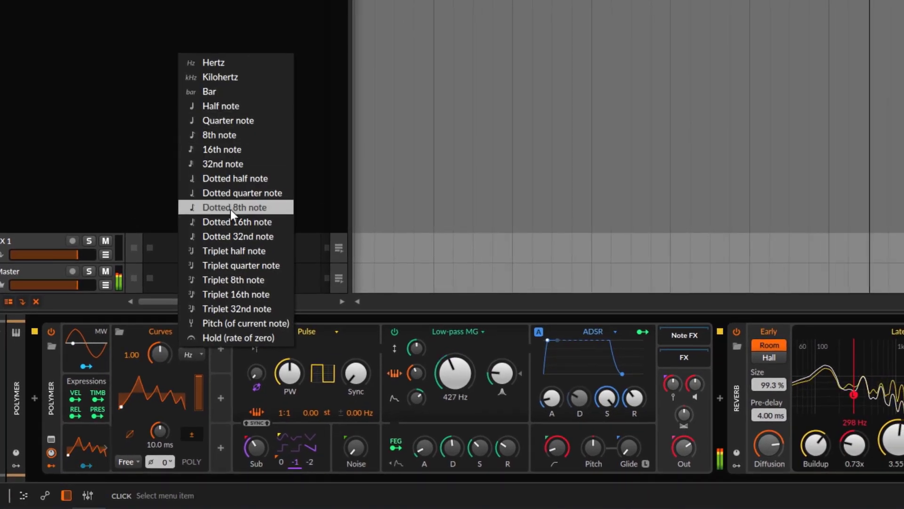
{"action": "left_click", "coordinate": [242, 90]}
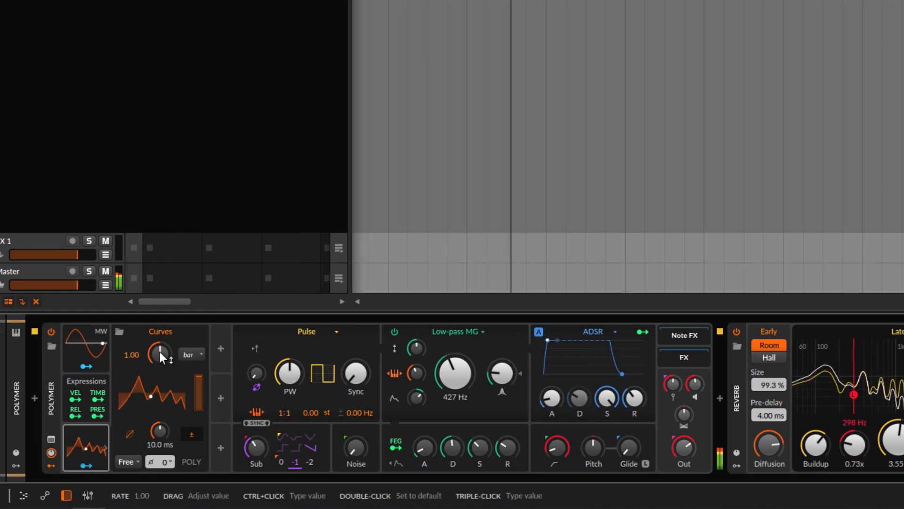
Step: Try a Curves rate of about 5.59 bars, restore the default 1.00, and view the other timebase options
{"action": "left_click_drag", "start_coordinate": [159, 350], "coordinate": [159, 386]}
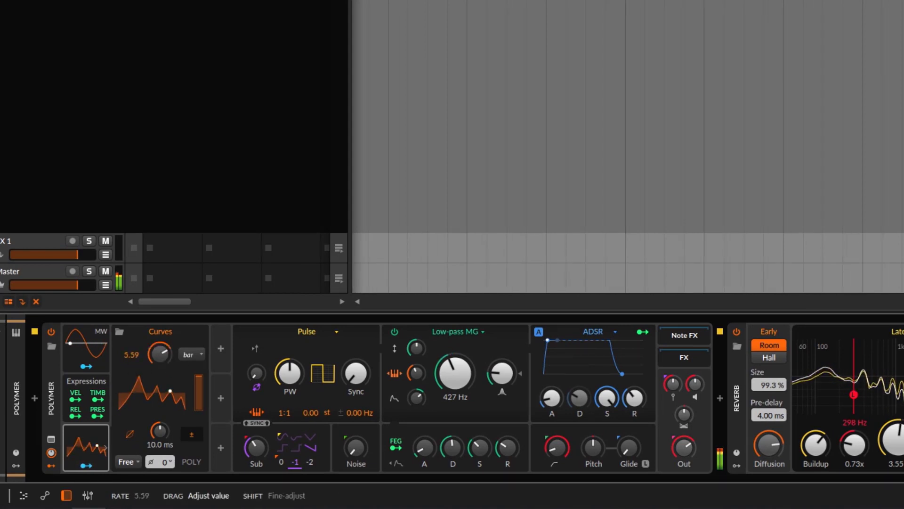
{"action": "double_click", "coordinate": [159, 350]}
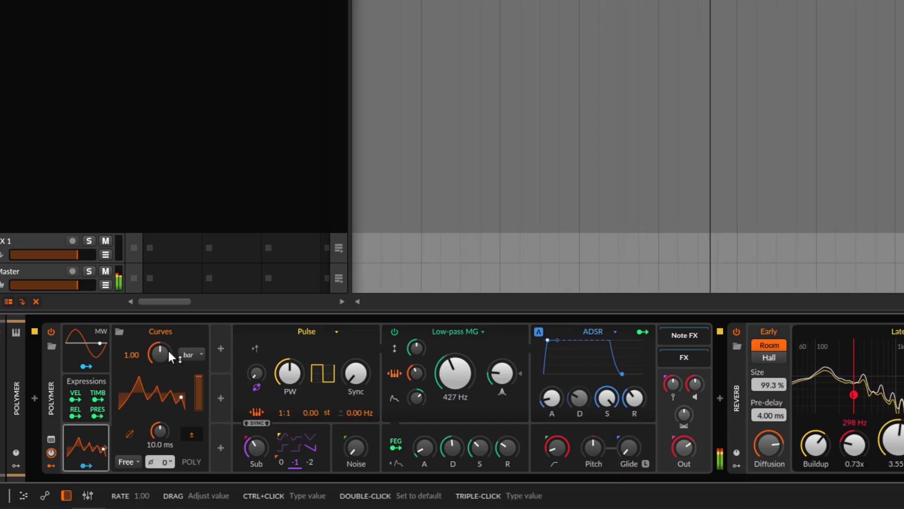
{"action": "left_click", "coordinate": [196, 352]}
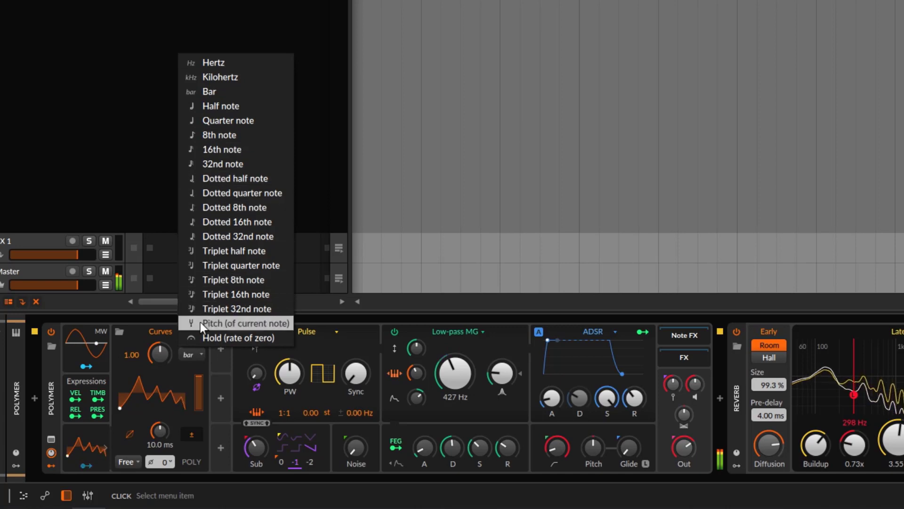
{"action": "left_click", "coordinate": [149, 335]}
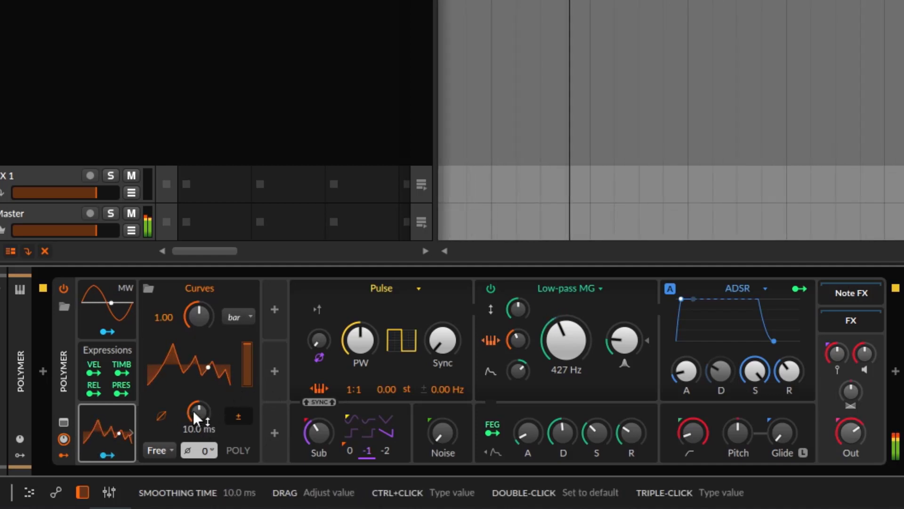
Step: Try smoothing times of 0.01 ms, 263 ms and 468 ms on the curve and return it to 10.0 ms
{"action": "mouse_move", "coordinate": [194, 410]}
{"action": "left_mouse_down"}
{"action": "mouse_move", "coordinate": [194, 453]}
{"action": "mouse_move", "coordinate": [197, 423]}
{"action": "left_mouse_up"}
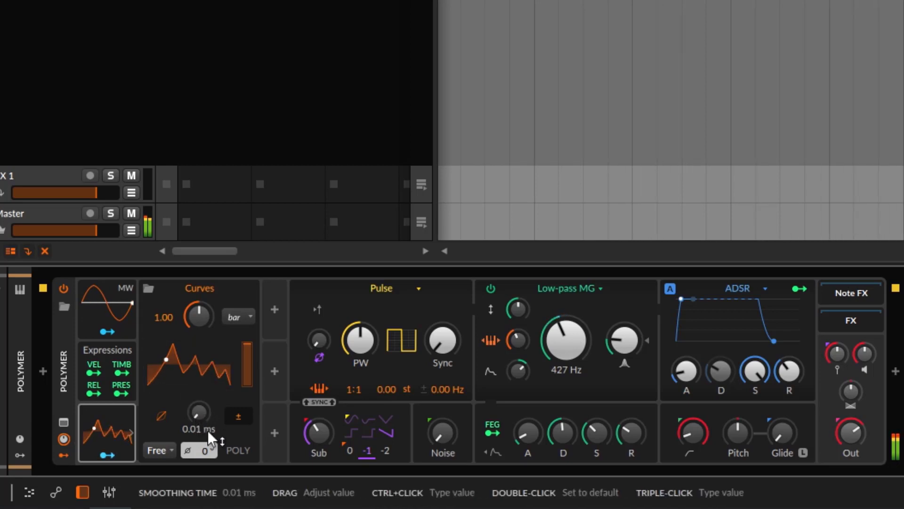
{"action": "left_click_drag", "start_coordinate": [196, 408], "coordinate": [197, 379]}
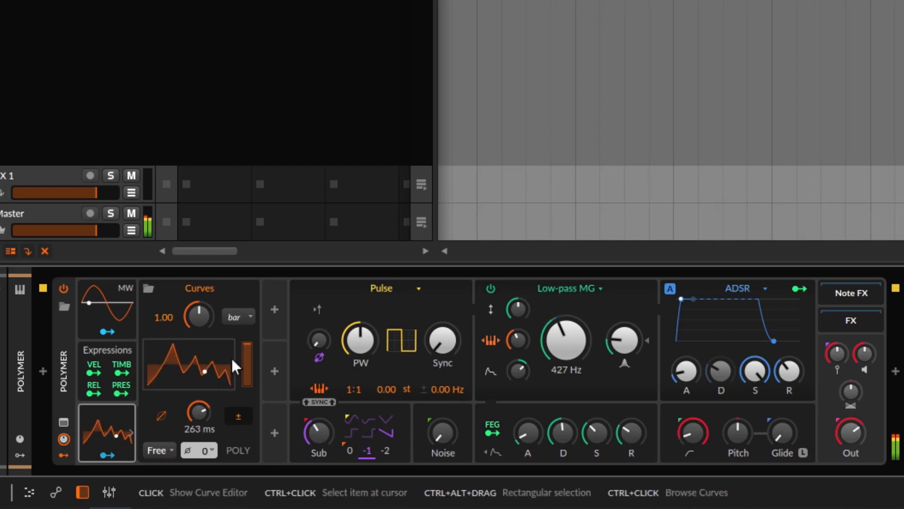
{"action": "left_click_drag", "start_coordinate": [199, 411], "coordinate": [198, 376]}
{"action": "left_click_drag", "start_coordinate": [196, 413], "coordinate": [196, 441]}
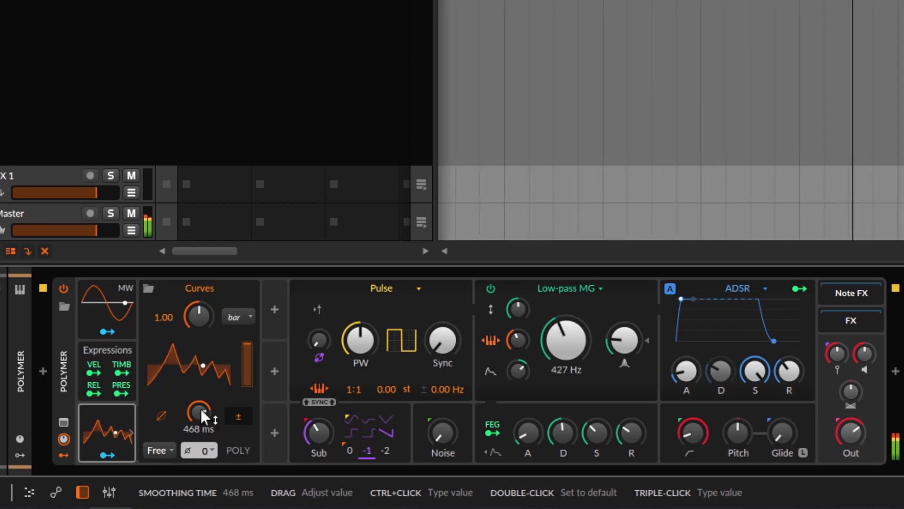
{"action": "left_click_drag", "start_coordinate": [201, 408], "coordinate": [201, 471]}
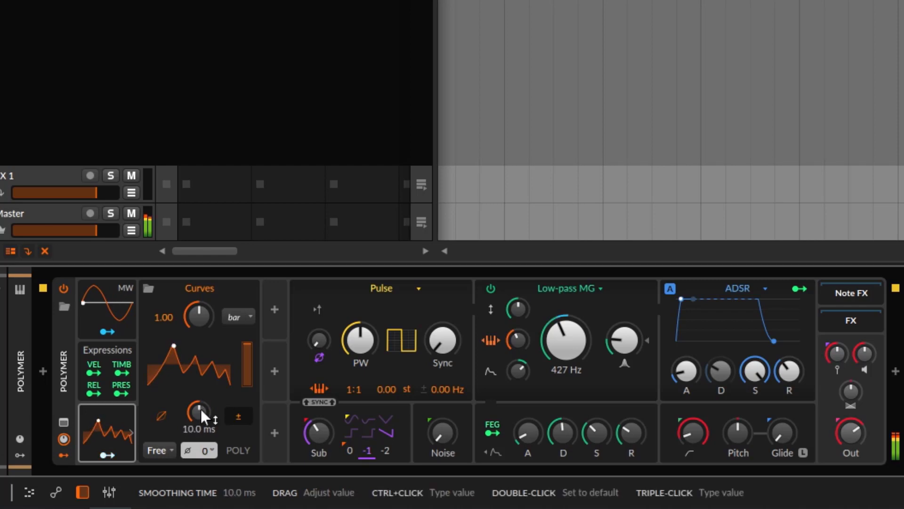
Step: Turn smoothing off, compare the unipolar and bipolar versions of the curve in its editor, and restore bipolar mode and smoothing
{"action": "left_click", "coordinate": [162, 418]}
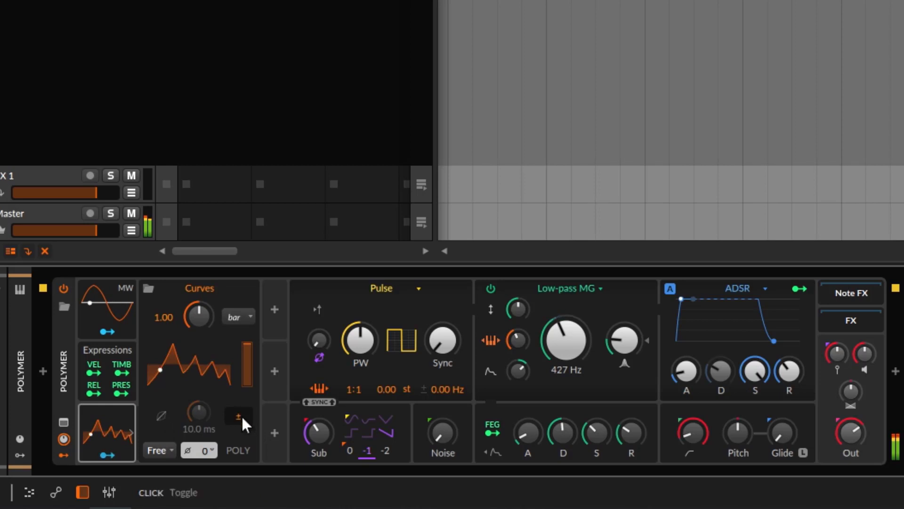
{"action": "left_click", "coordinate": [198, 363]}
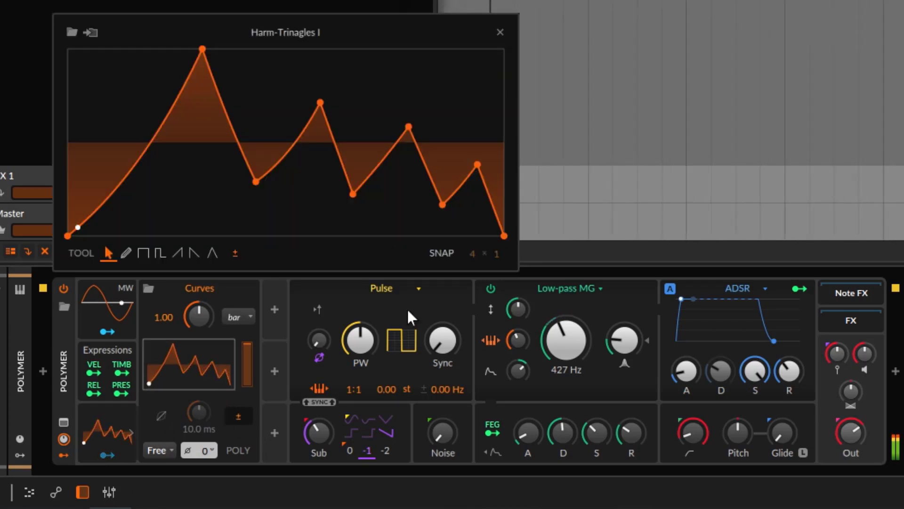
{"action": "left_click", "coordinate": [235, 253]}
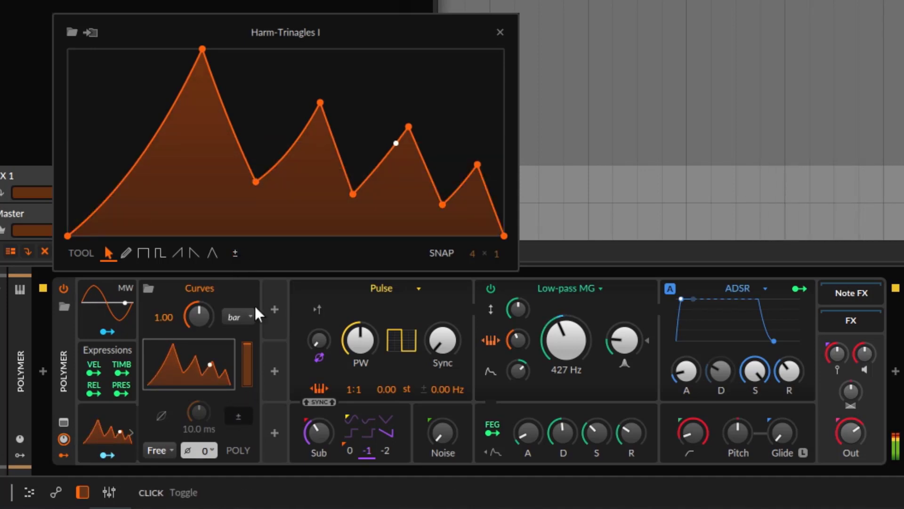
{"action": "left_click", "coordinate": [236, 256]}
{"action": "left_click", "coordinate": [235, 255]}
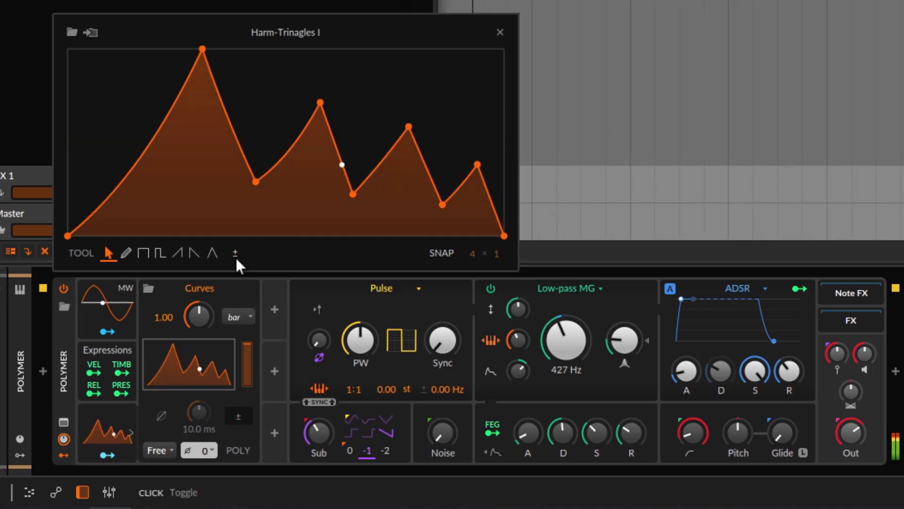
{"action": "left_click", "coordinate": [236, 256]}
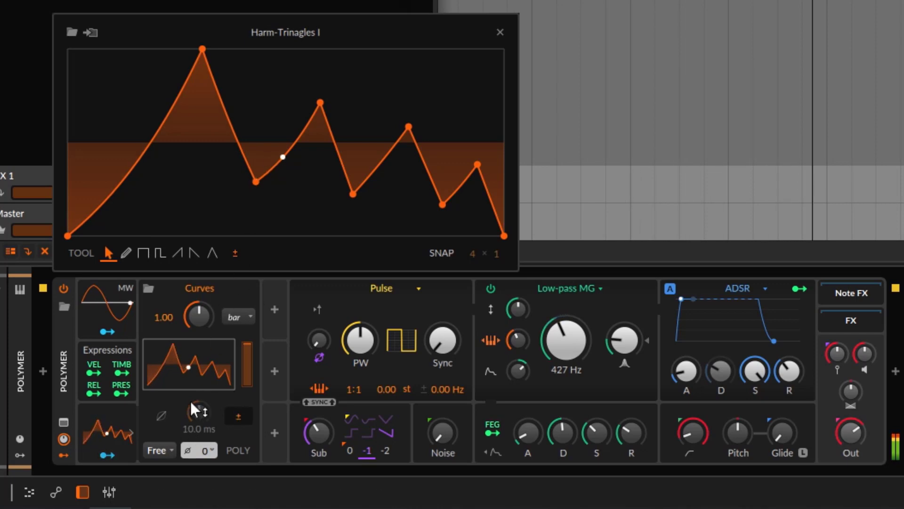
{"action": "left_click", "coordinate": [171, 403]}
{"action": "left_click", "coordinate": [162, 414]}
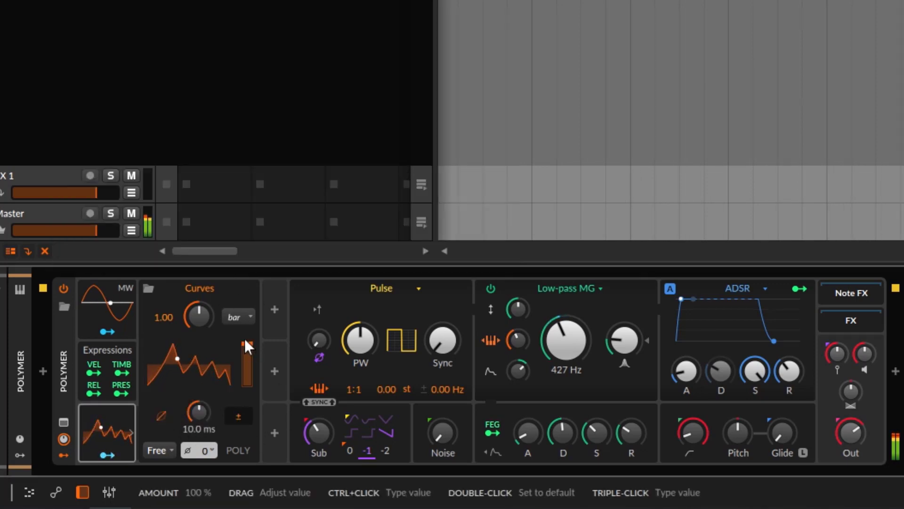
Step: Try the Sync and Rand trigger modes on the Curves modulator and return it to Free
{"action": "left_click", "coordinate": [169, 452]}
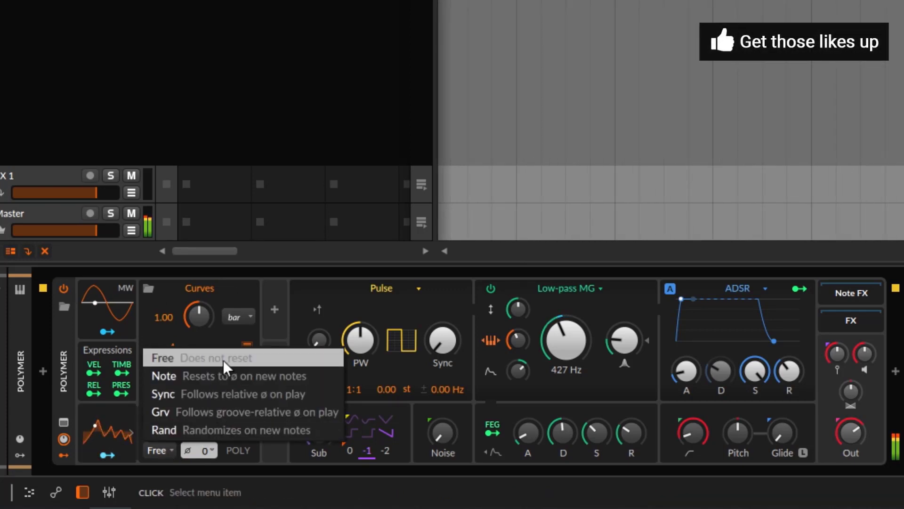
{"action": "left_click", "coordinate": [238, 360]}
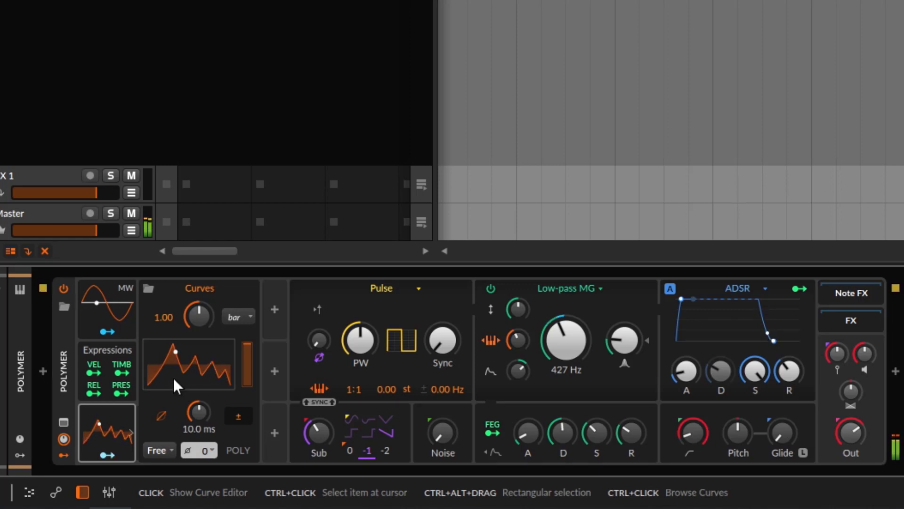
{"action": "left_click", "coordinate": [169, 449]}
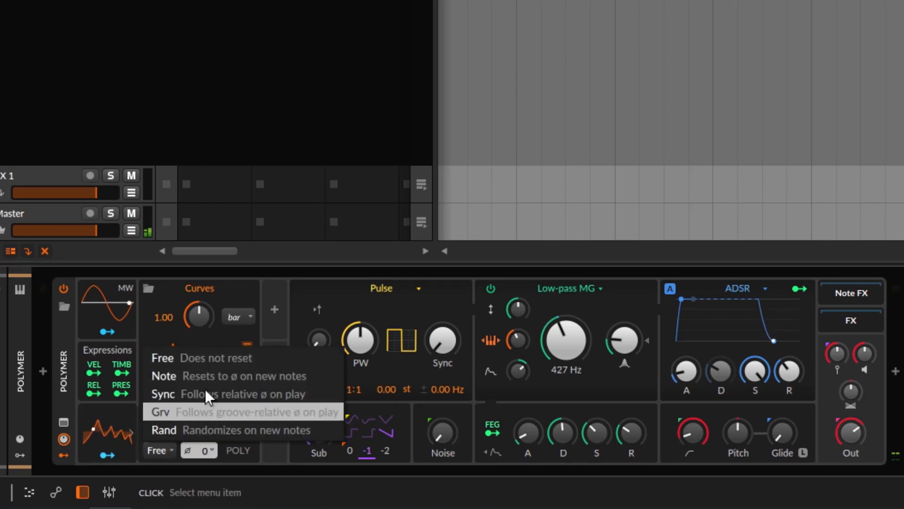
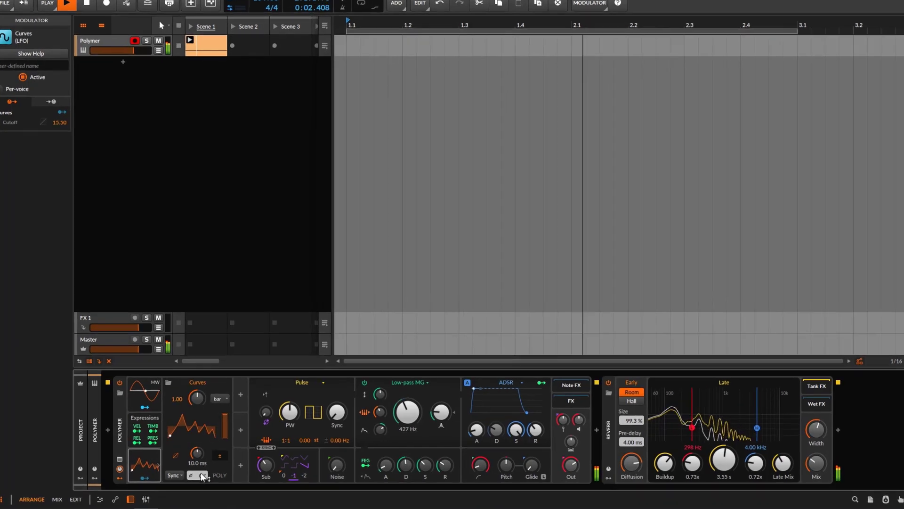
{"action": "left_click", "coordinate": [173, 474]}
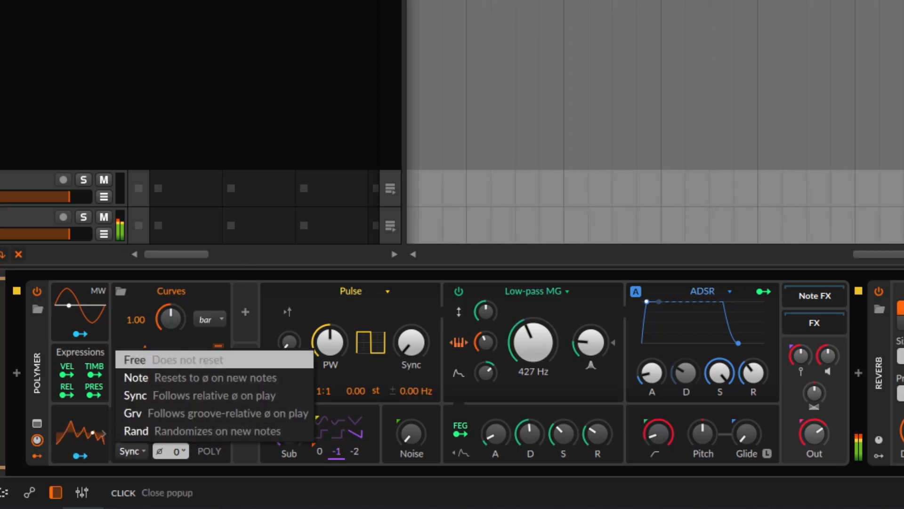
{"action": "left_click", "coordinate": [191, 433]}
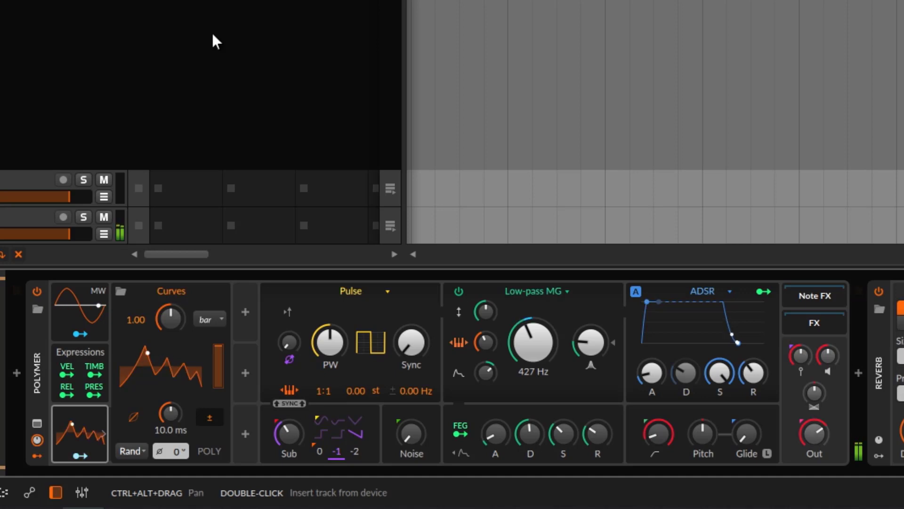
{"action": "left_click", "coordinate": [119, 451]}
{"action": "left_click", "coordinate": [148, 362]}
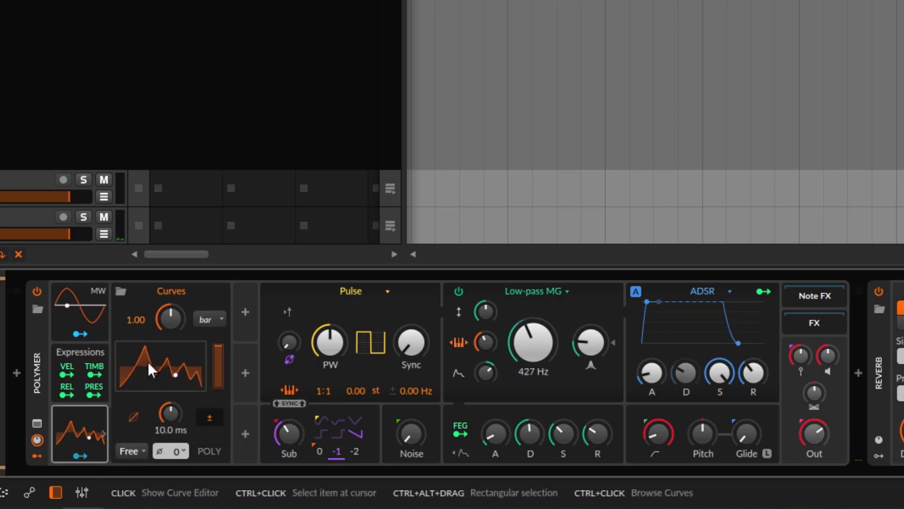
Step: Try the Note trigger mode with phase offsets of -3°, 30° and 115°, and restore the 0° phase and Free mode
{"action": "left_click_drag", "start_coordinate": [170, 459], "coordinate": [170, 466]}
{"action": "left_click", "coordinate": [133, 451]}
{"action": "left_click", "coordinate": [151, 374]}
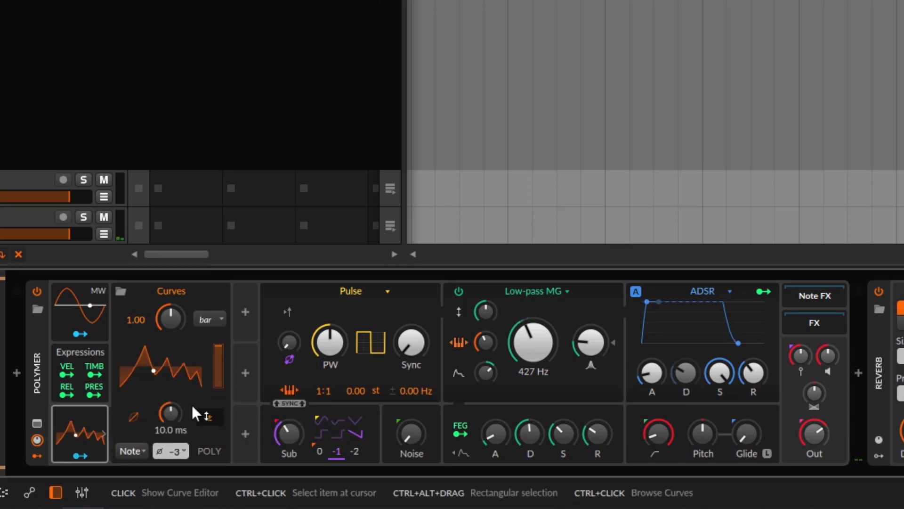
{"action": "double_click", "coordinate": [180, 456]}
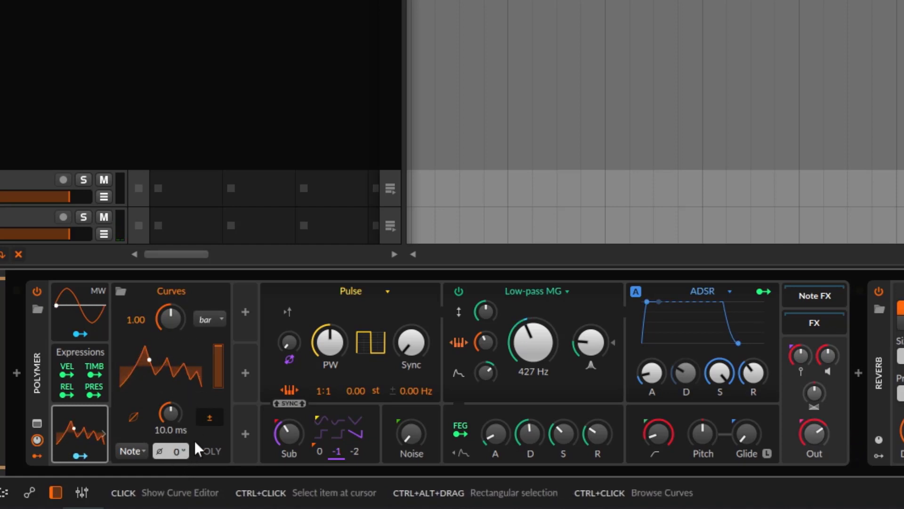
{"action": "left_click_drag", "start_coordinate": [177, 453], "coordinate": [177, 443]}
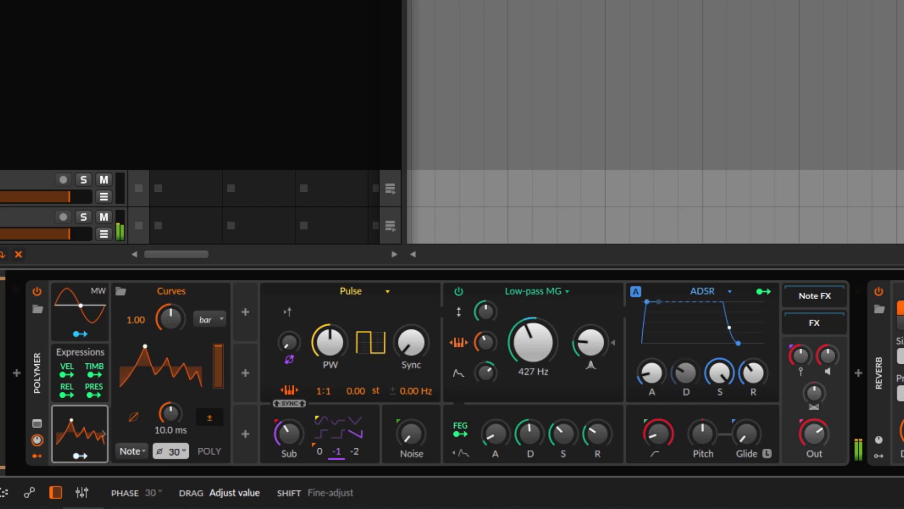
{"action": "mouse_move", "coordinate": [171, 451]}
{"action": "left_mouse_down"}
{"action": "mouse_move", "coordinate": [171, 433]}
{"action": "mouse_move", "coordinate": [169, 450]}
{"action": "left_mouse_up"}
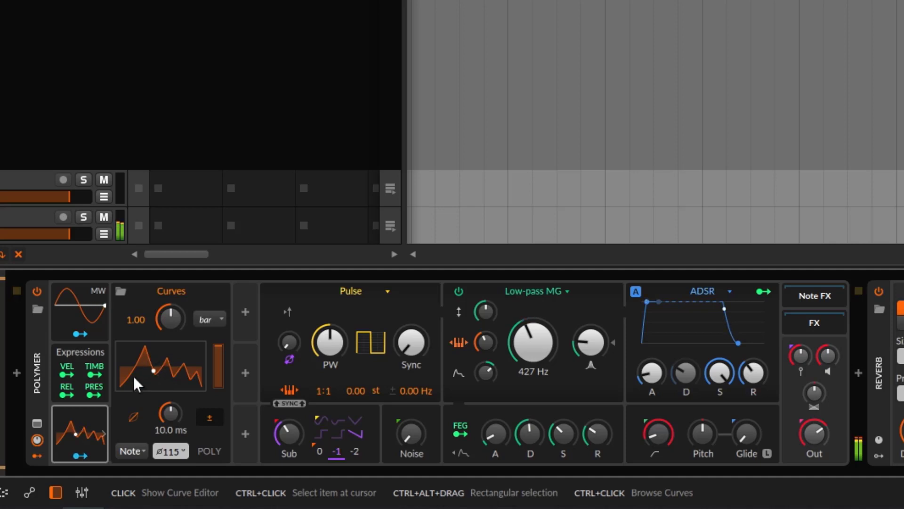
{"action": "double_click", "coordinate": [171, 451]}
{"action": "left_click", "coordinate": [136, 451]}
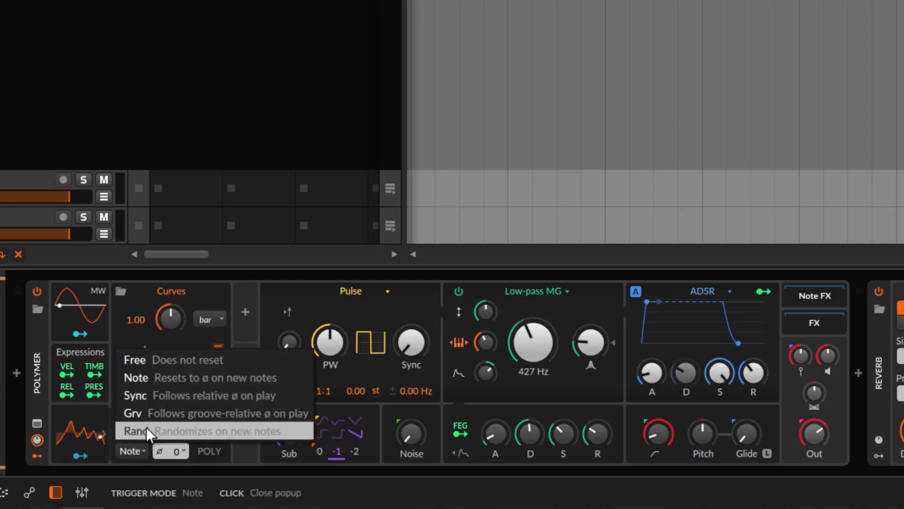
{"action": "left_click", "coordinate": [151, 360]}
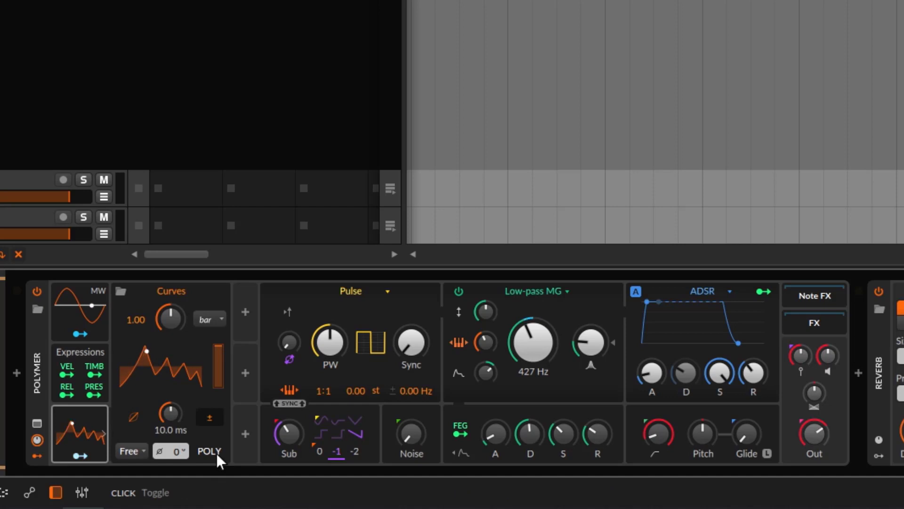
Step: Audition the Periodic curve presets Mirrored I, Multiplex and Rollercoast II during playback, cancel the preset choice and stop playback
{"action": "mouse_move", "coordinate": [203, 507]}
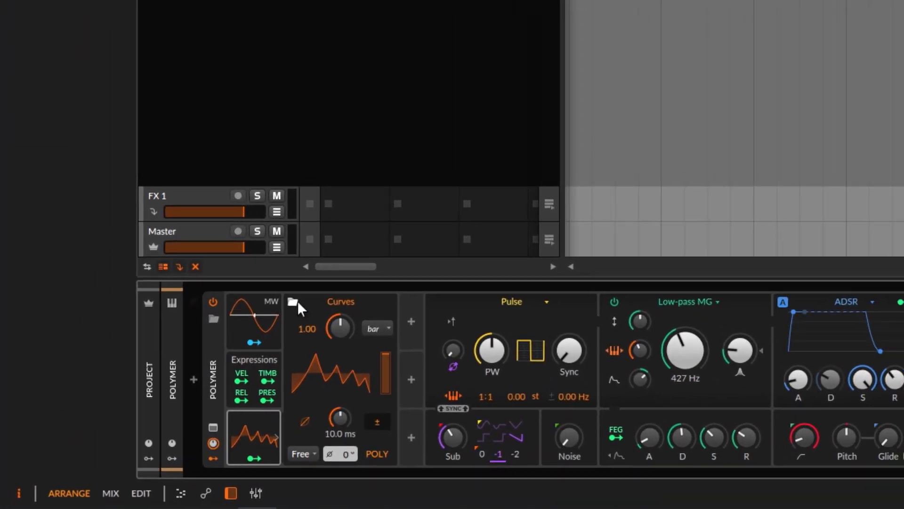
{"action": "left_click", "coordinate": [303, 294]}
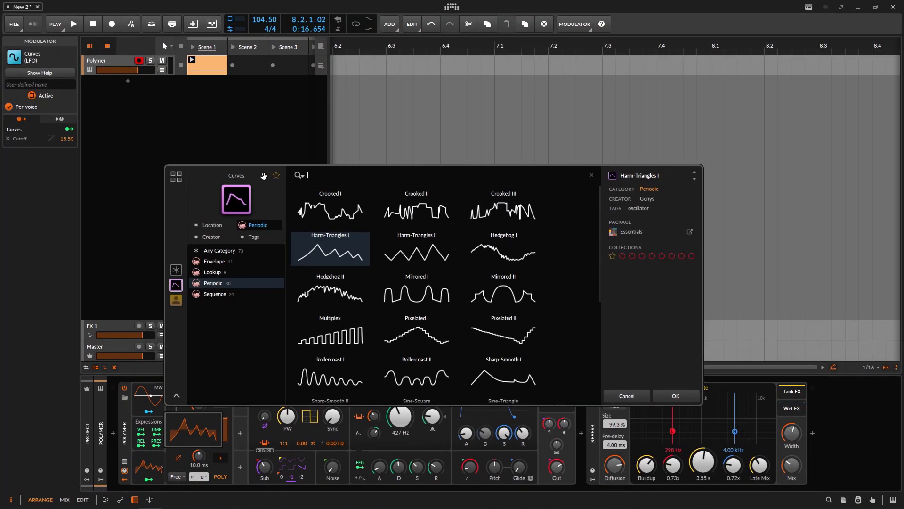
{"action": "left_click_drag", "start_coordinate": [264, 176], "coordinate": [214, 122]}
{"action": "left_click", "coordinate": [75, 24]}
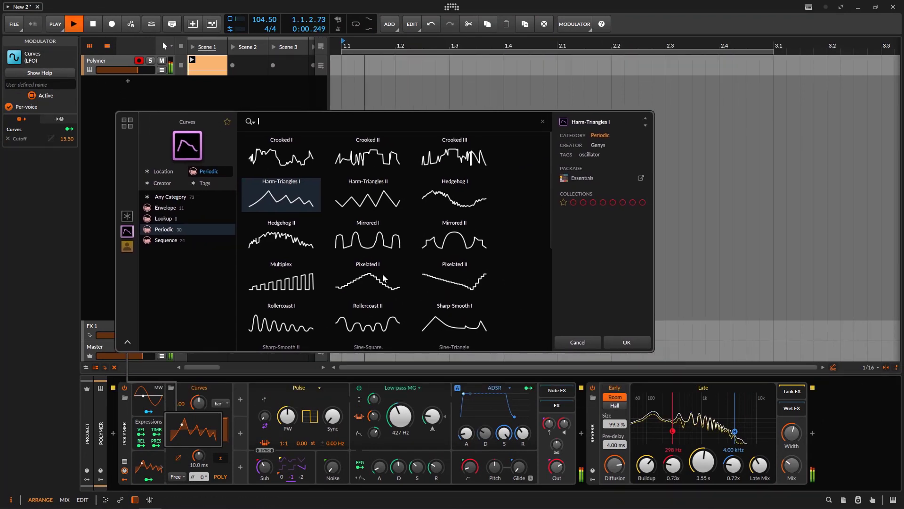
{"action": "left_click", "coordinate": [368, 240]}
{"action": "left_click", "coordinate": [281, 279]}
{"action": "left_click", "coordinate": [368, 320]}
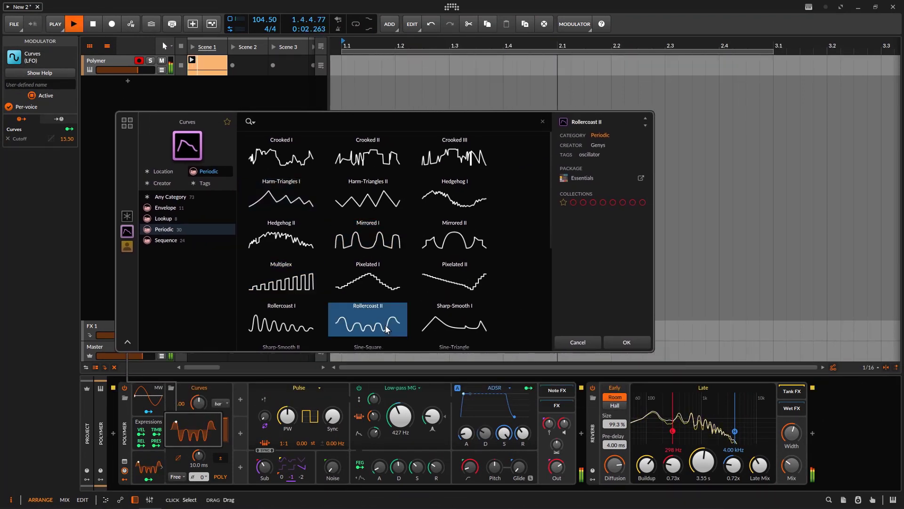
{"action": "left_click", "coordinate": [193, 435]}
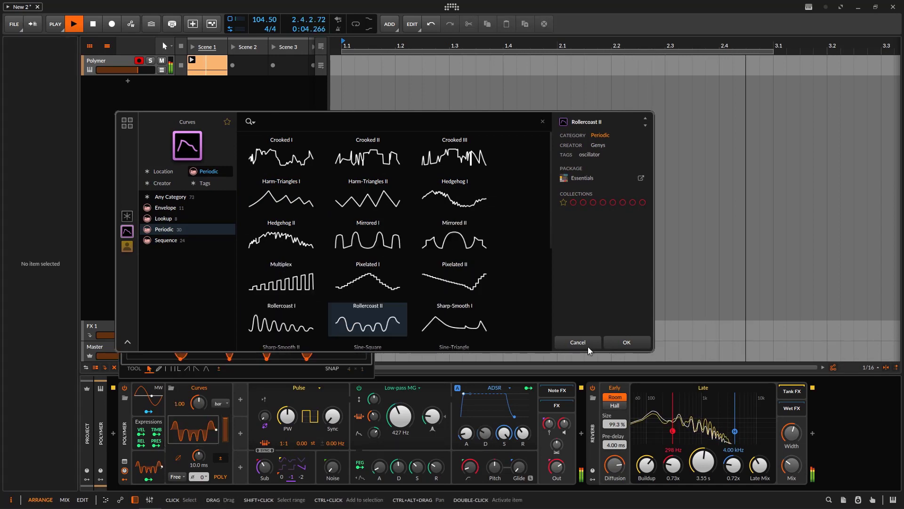
{"action": "left_click", "coordinate": [575, 342]}
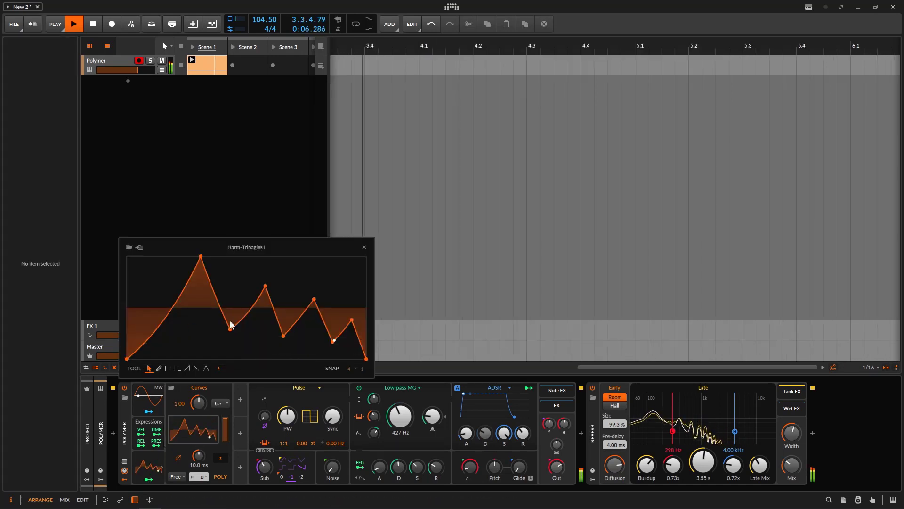
{"action": "left_click", "coordinate": [365, 246]}
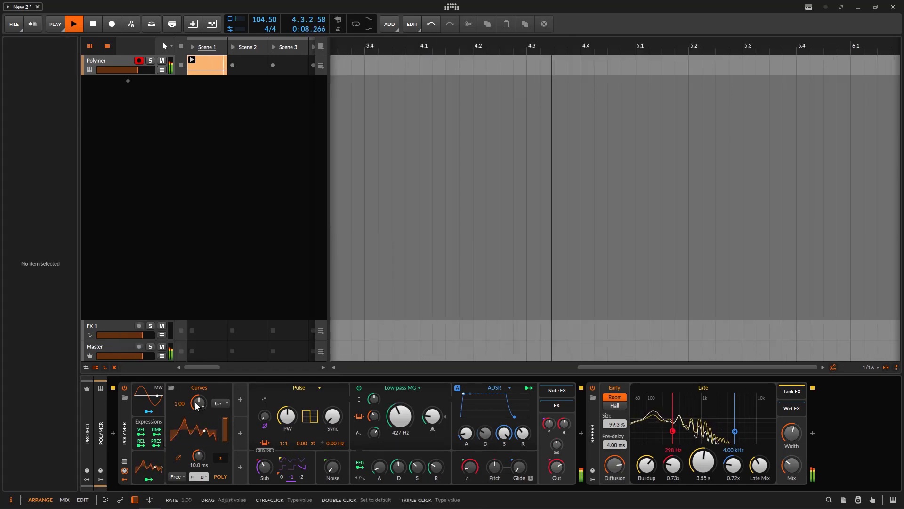
{"action": "left_click", "coordinate": [73, 24]}
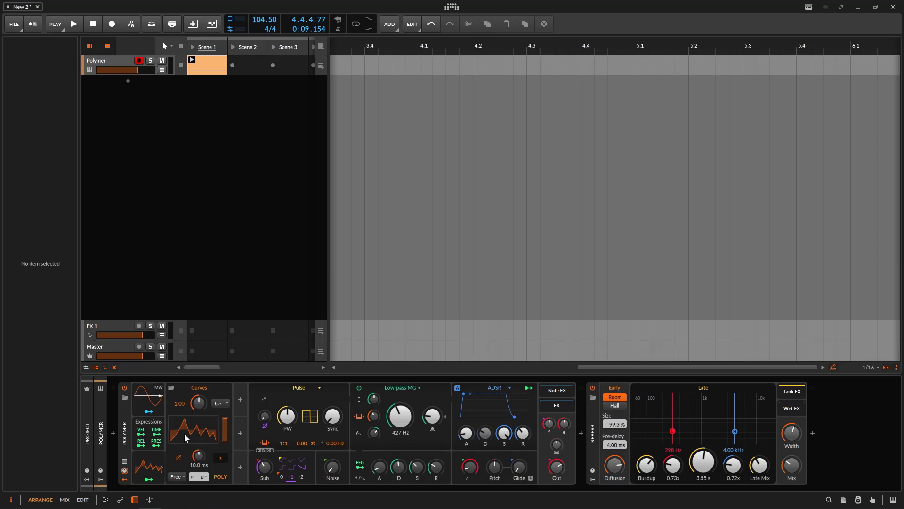
Step: Change the Polymer's oscillator from Pulse to Scrawl and view its waveform in the curve editor
{"action": "left_click", "coordinate": [301, 387]}
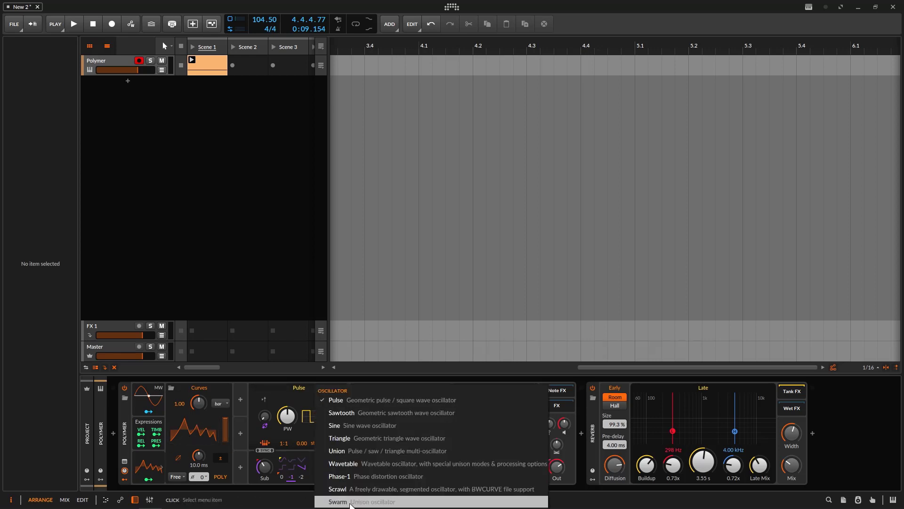
{"action": "left_click", "coordinate": [333, 492]}
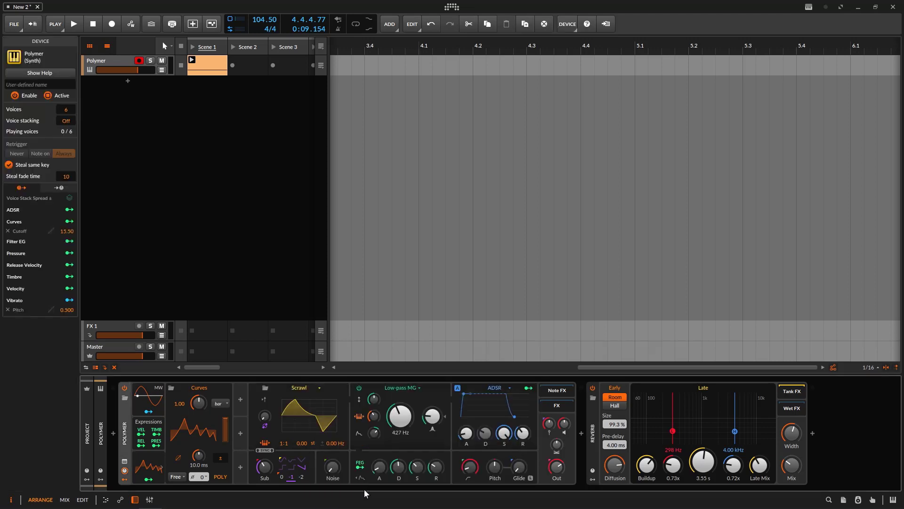
{"action": "left_click", "coordinate": [307, 426]}
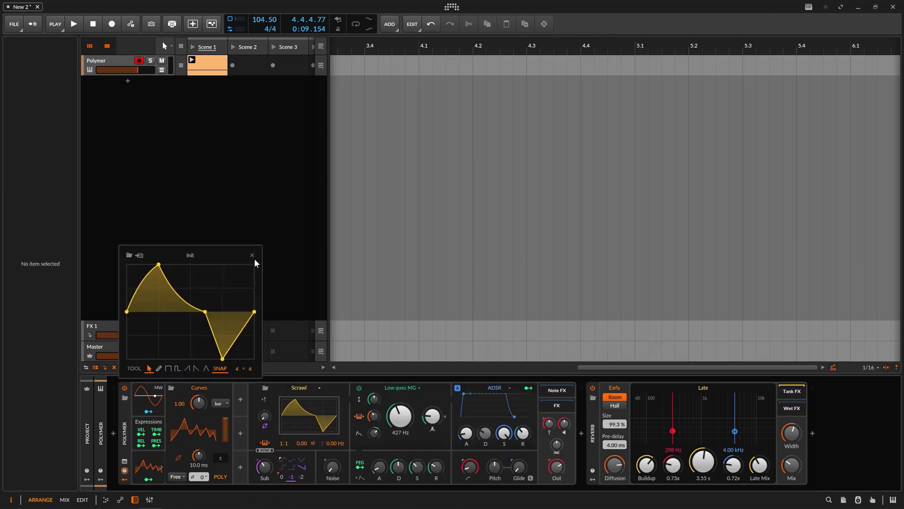
{"action": "left_click", "coordinate": [268, 300]}
Step: Change the Polymer's amp envelope to Segments and open its curve in the editor
{"action": "left_click", "coordinate": [510, 388]}
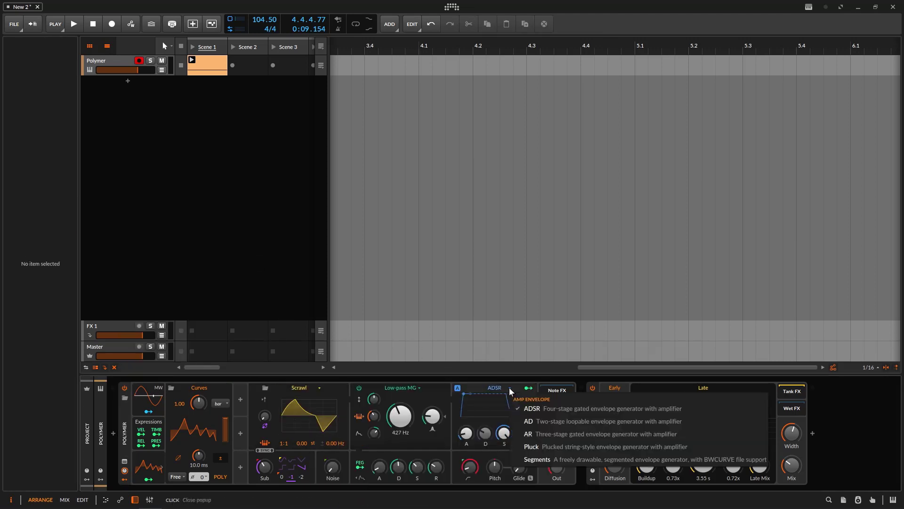
{"action": "left_click", "coordinate": [562, 459]}
{"action": "left_click", "coordinate": [488, 405]}
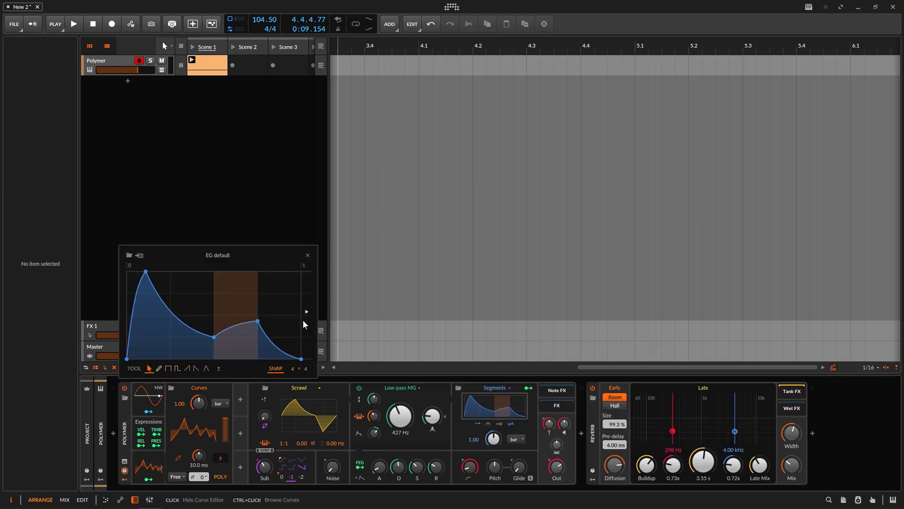
Step: Search the modulators for "seg" and add Segments to the free slot beside the Curves modulator
{"action": "left_click", "coordinate": [241, 399]}
{"action": "type", "text": "seg"}
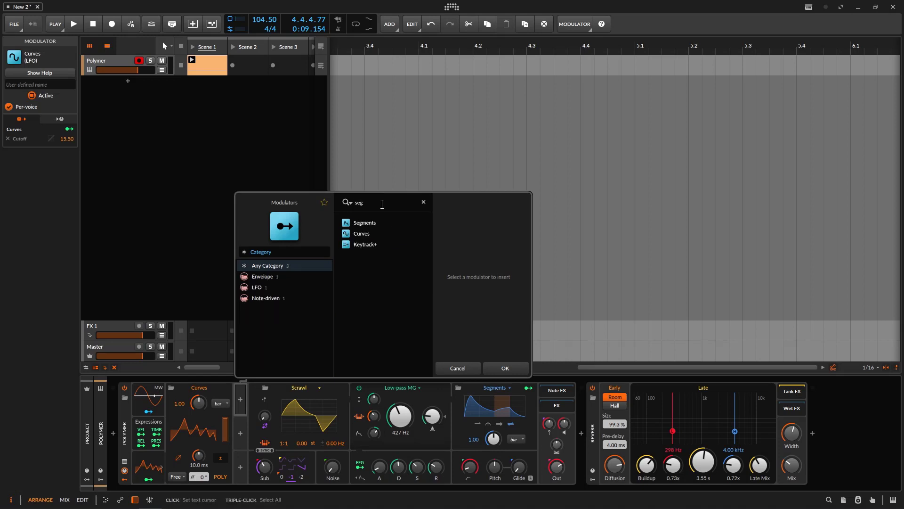
{"action": "key", "text": "Down"}
{"action": "key", "text": "Return"}
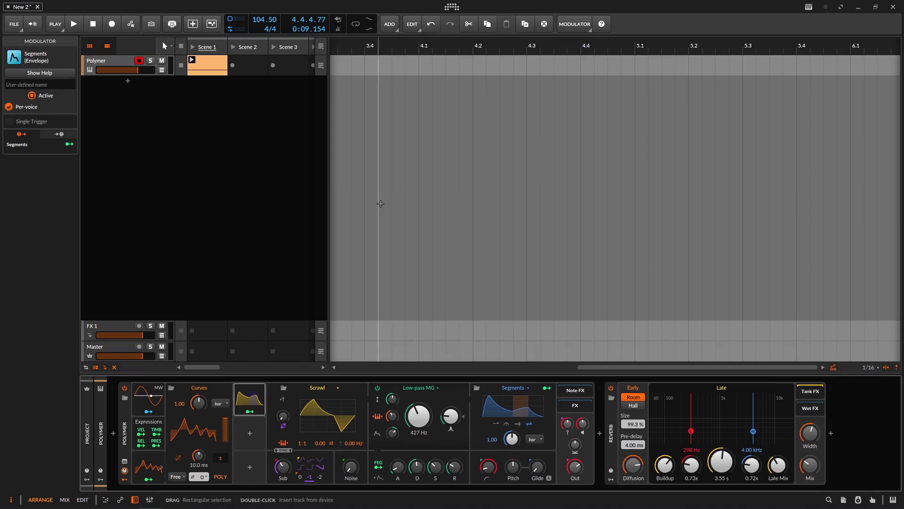
Step: Examine the new Segments modulator's curve in its editor and the curve file options it offers
{"action": "left_click", "coordinate": [247, 398]}
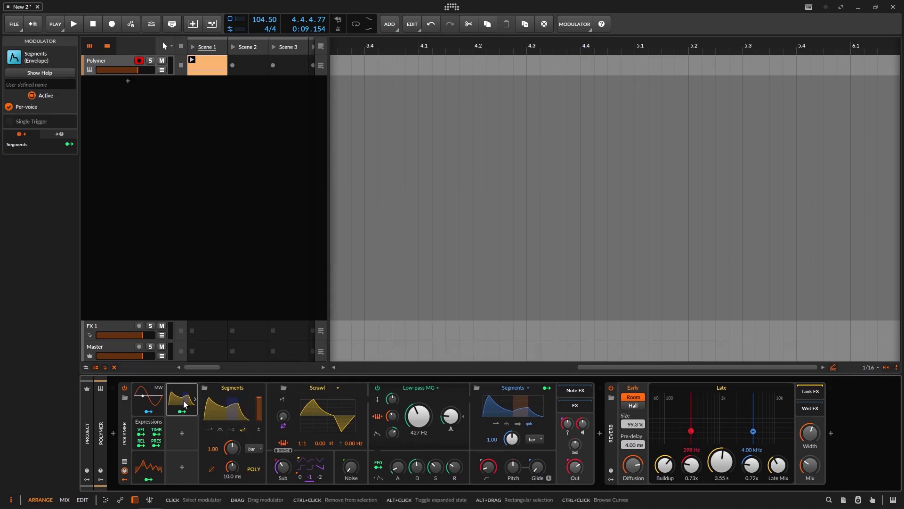
{"action": "left_click", "coordinate": [226, 408]}
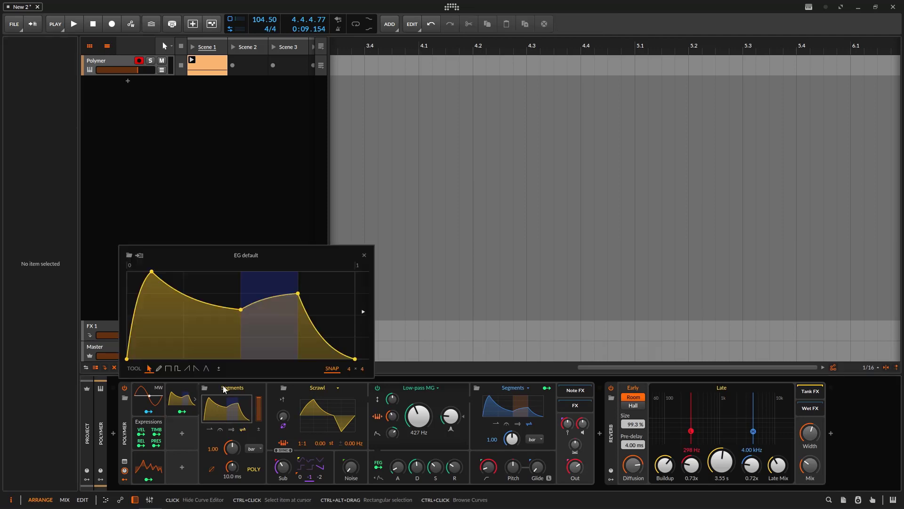
{"action": "left_click", "coordinate": [365, 255]}
{"action": "right_click", "coordinate": [187, 399]}
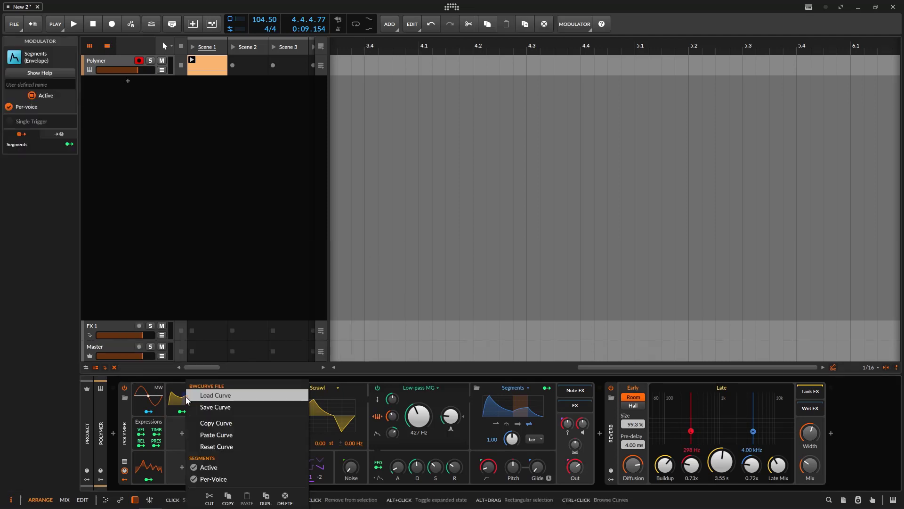
{"action": "key", "text": "ctrl+z"}
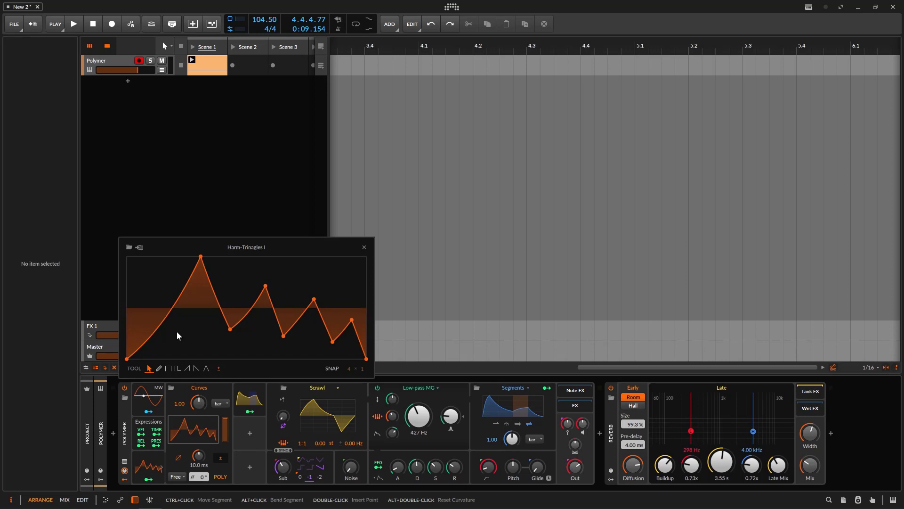